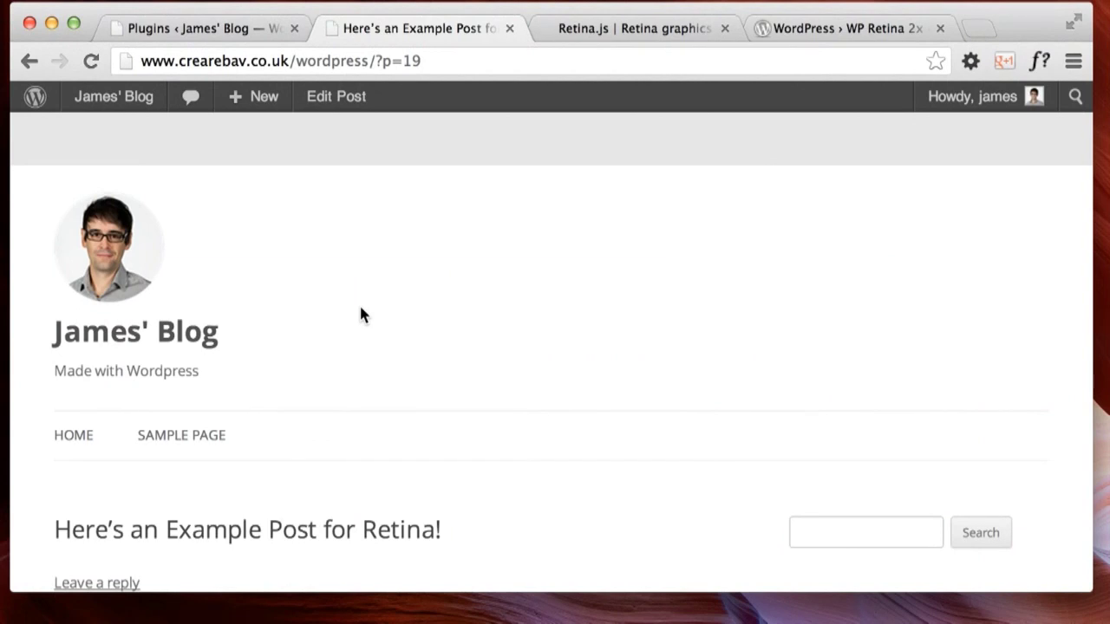
Inspect the header portrait's image source in the example post's page markup.
scroll(362, 309, "down", 4)
scroll(361, 309, "up", 4)
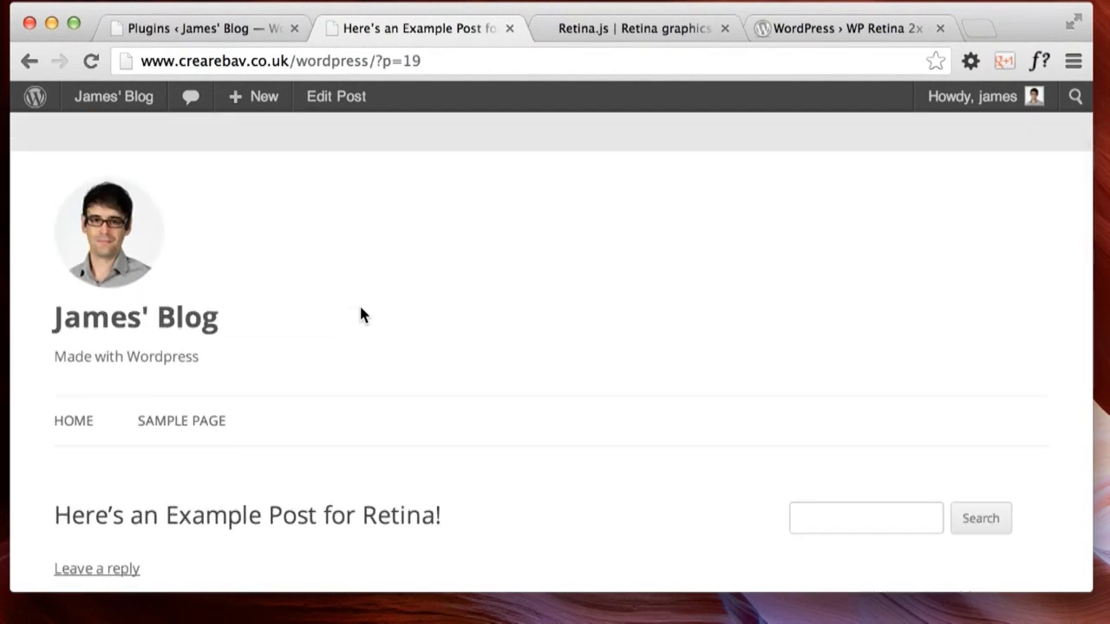
right_click(120, 241)
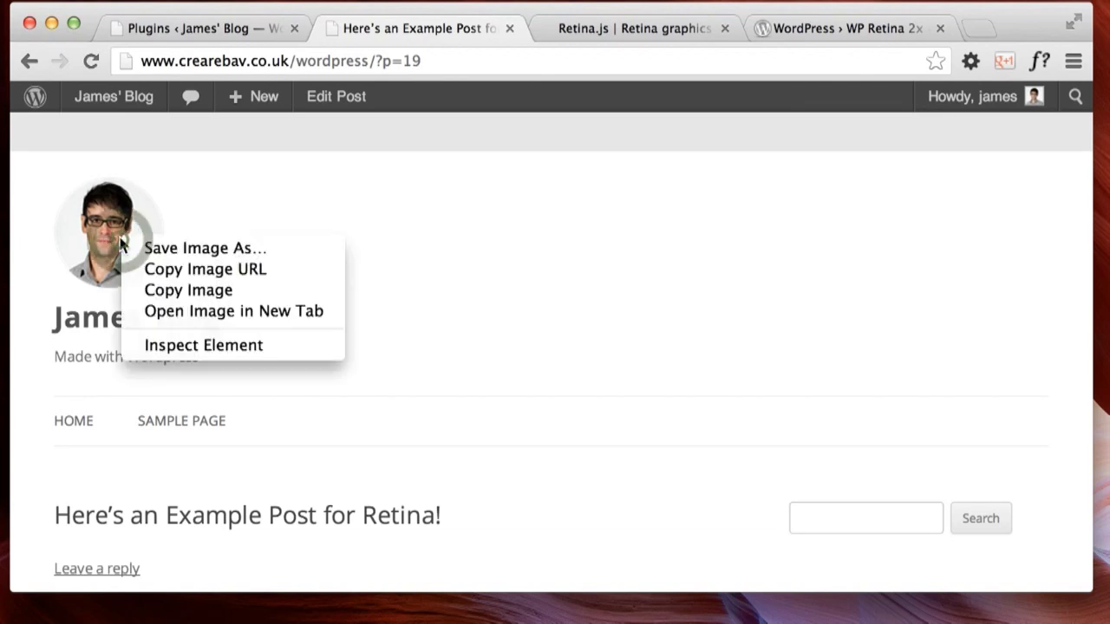
left_click(156, 343)
scroll(182, 460, "down", 2)
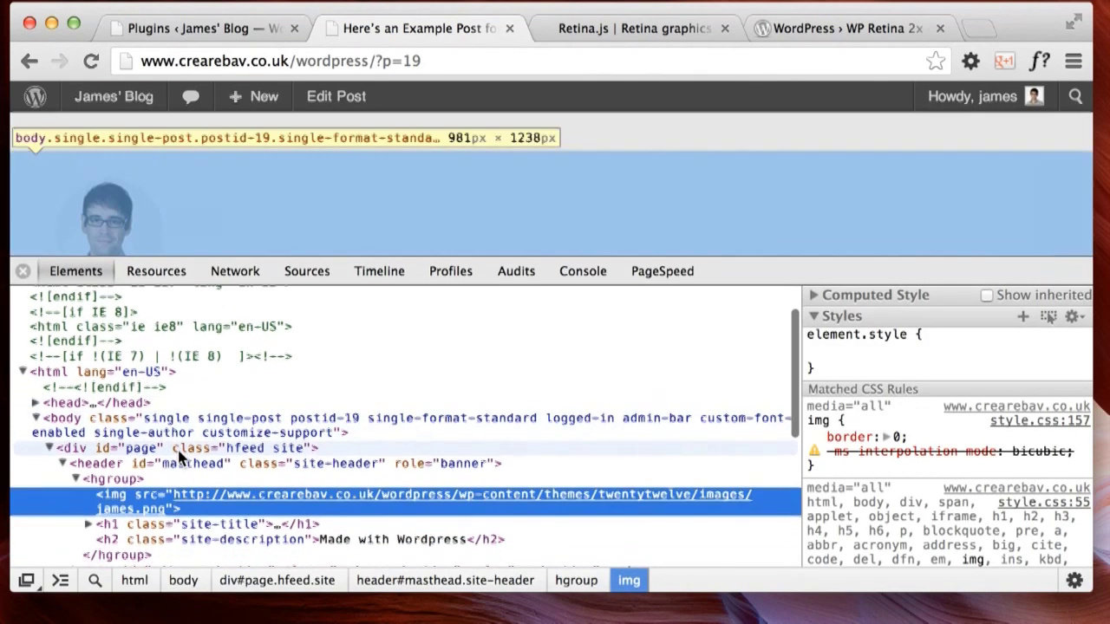
mouse_move(249, 500)
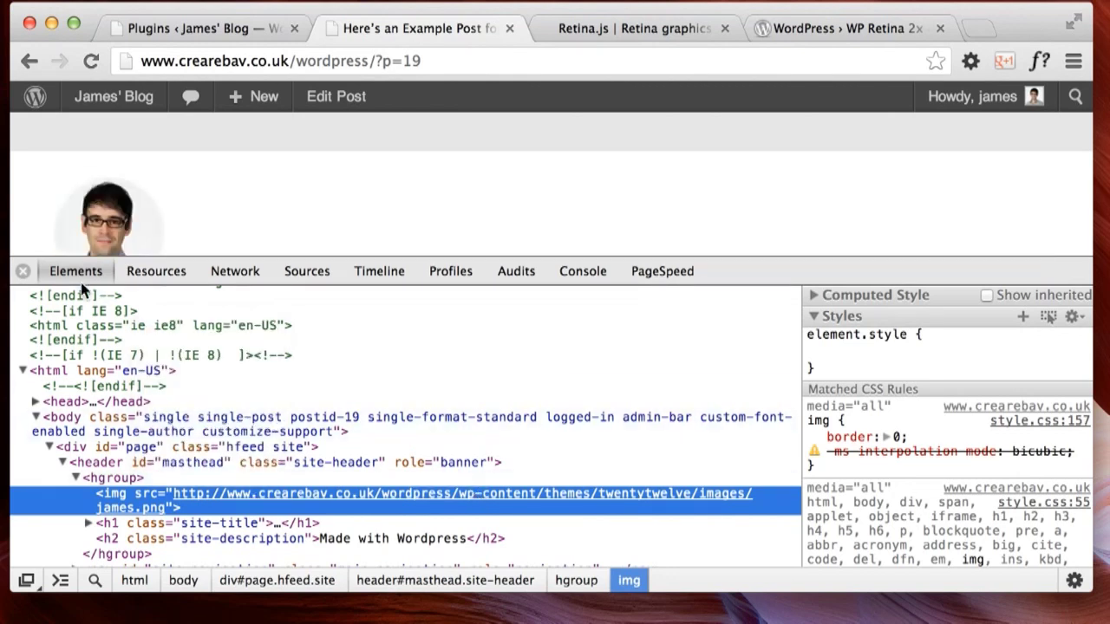
left_click(21, 273)
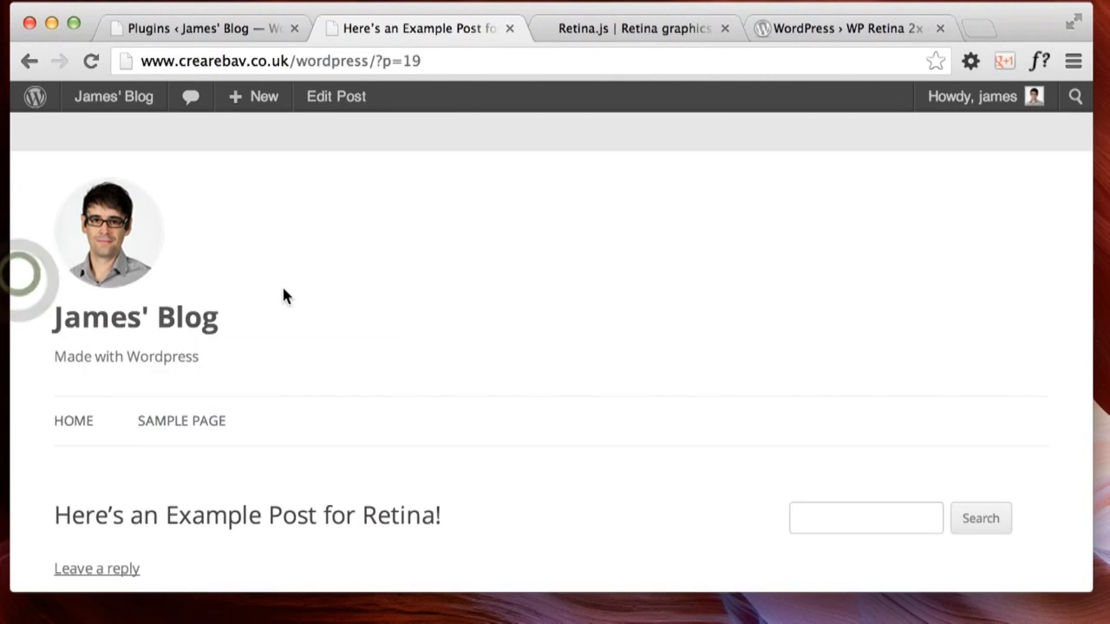
Enlarge the post page to examine the header portrait's sharpness, and restore the default zoom.
left_click(283, 290)
key("super+plus")
key("super+plus")
key("super+plus")
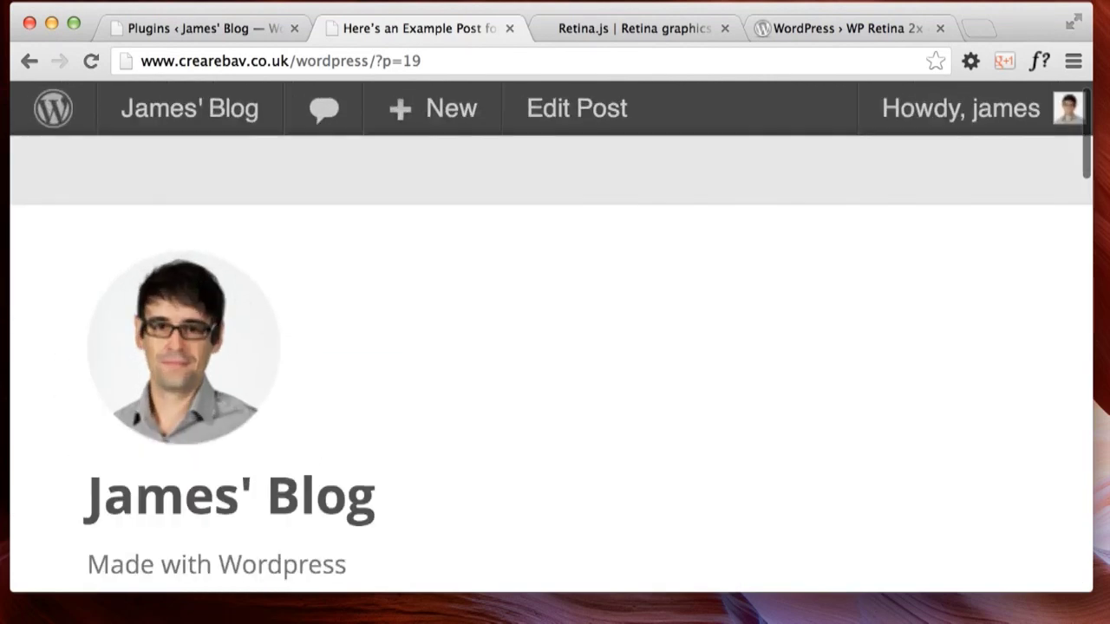
scroll(282, 329, "down", 2)
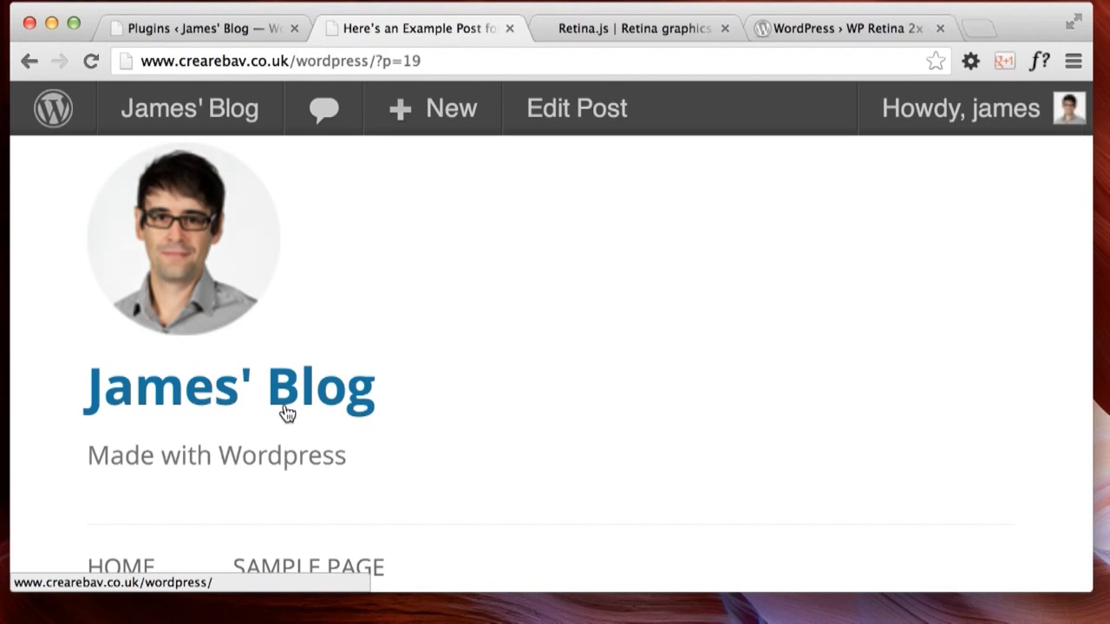
key("super+0")
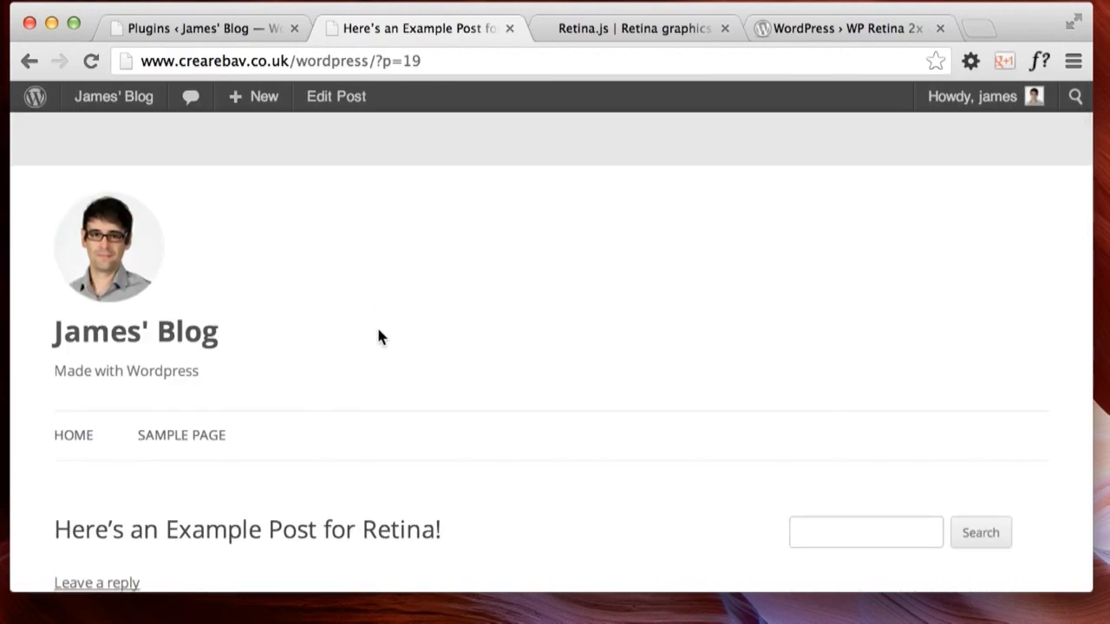
Download the retina.js zip from the Retina.js website and view the script's code in Dreamweaver.
left_click(308, 269)
scroll(308, 268, "down", 1)
left_click(571, 38)
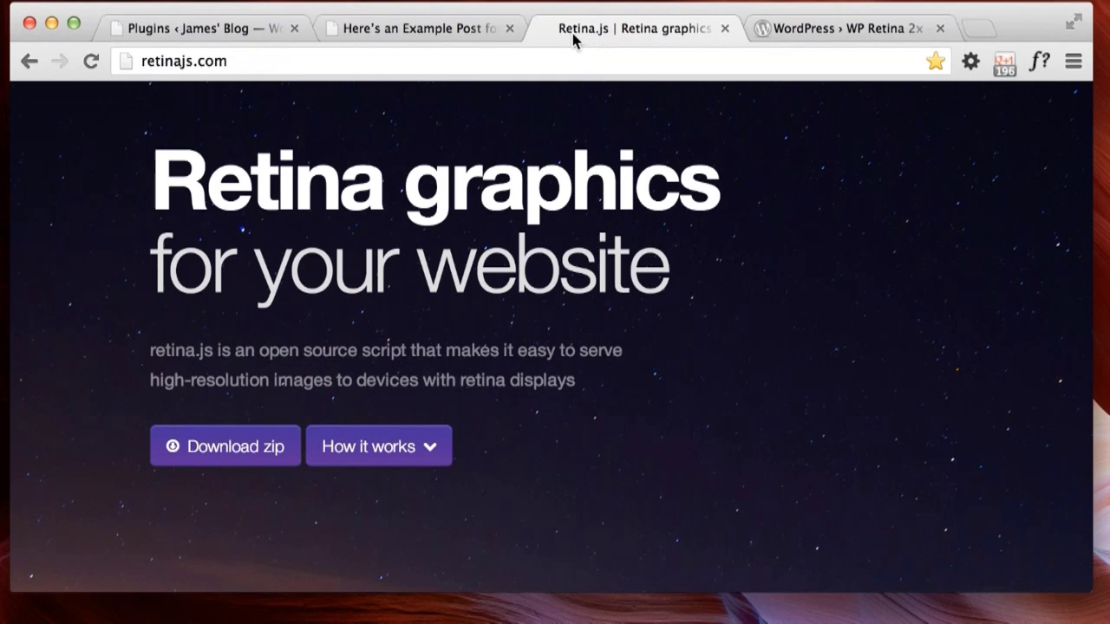
left_click(262, 446)
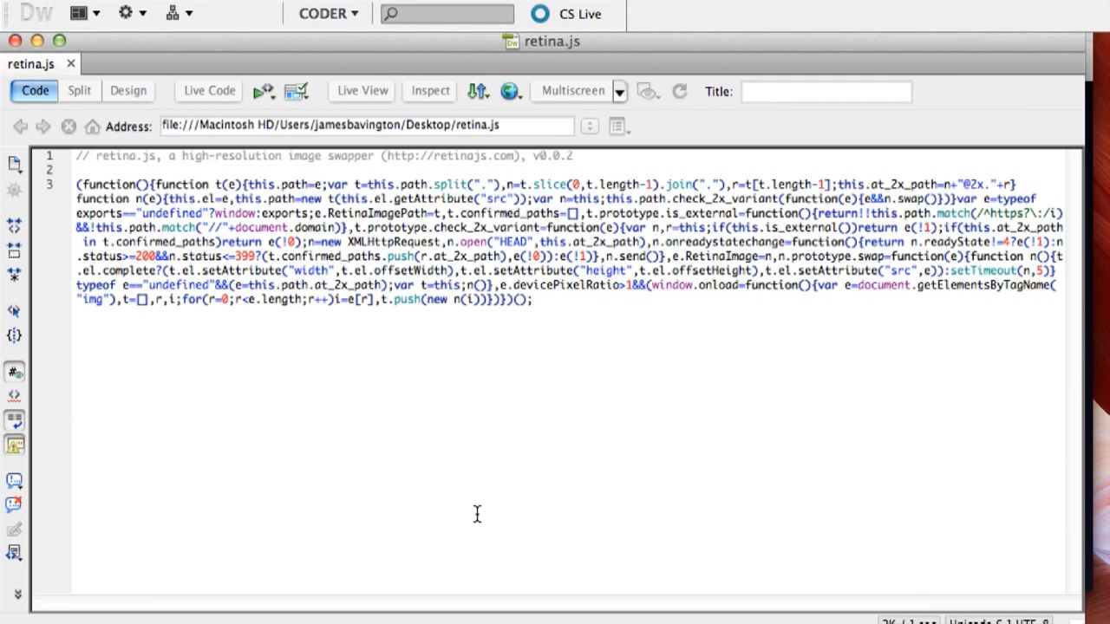
left_click(37, 40)
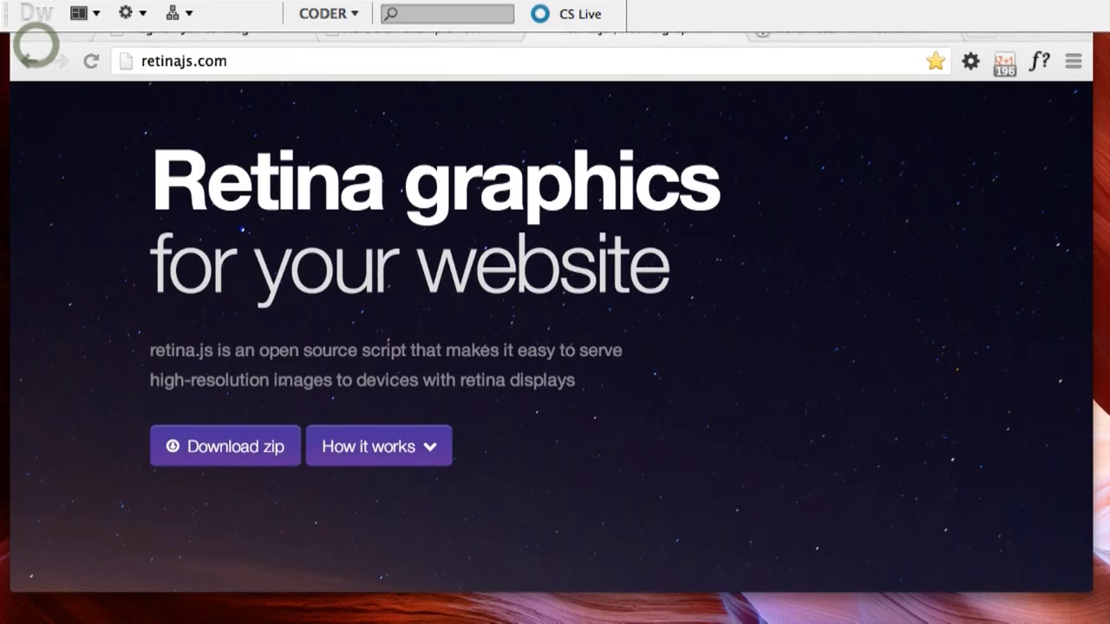
left_click(425, 617)
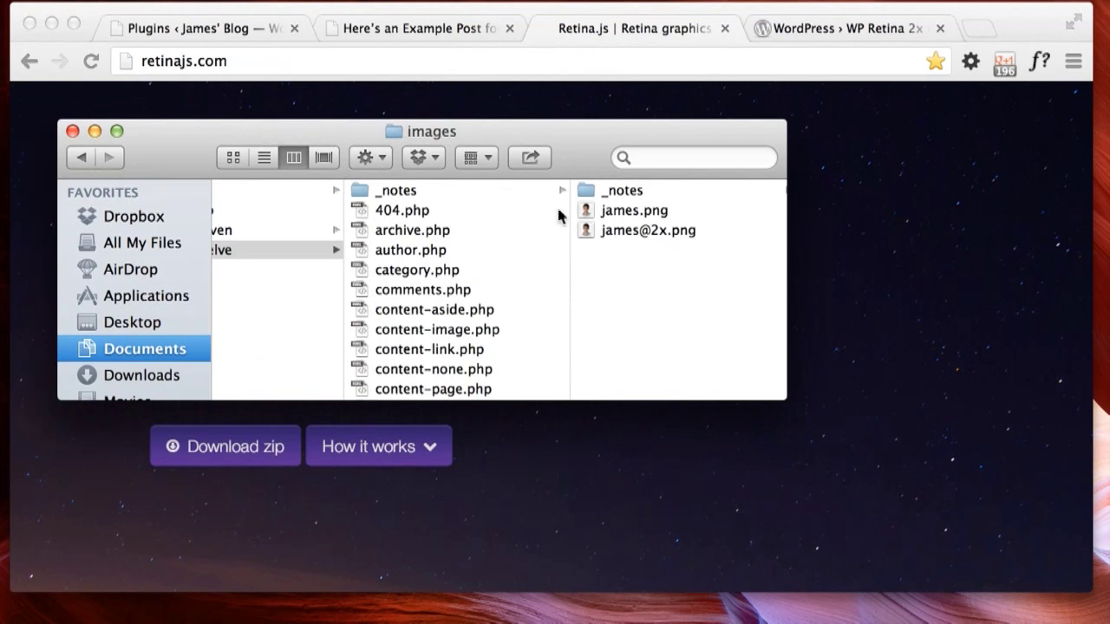
left_click(586, 211)
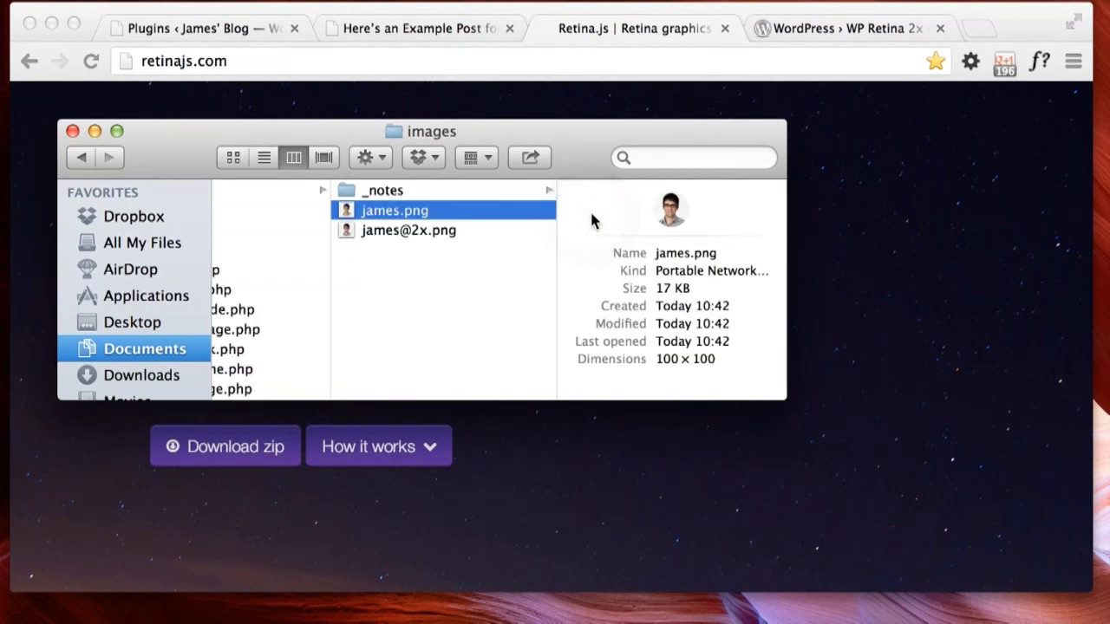
key("Down")
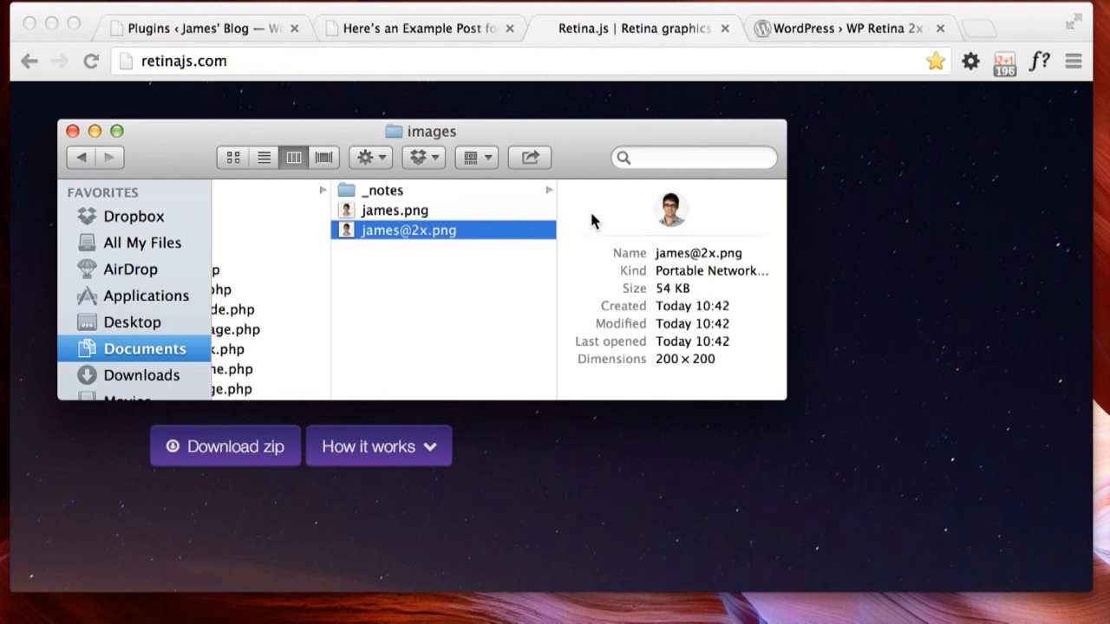
key("Up")
key("space")
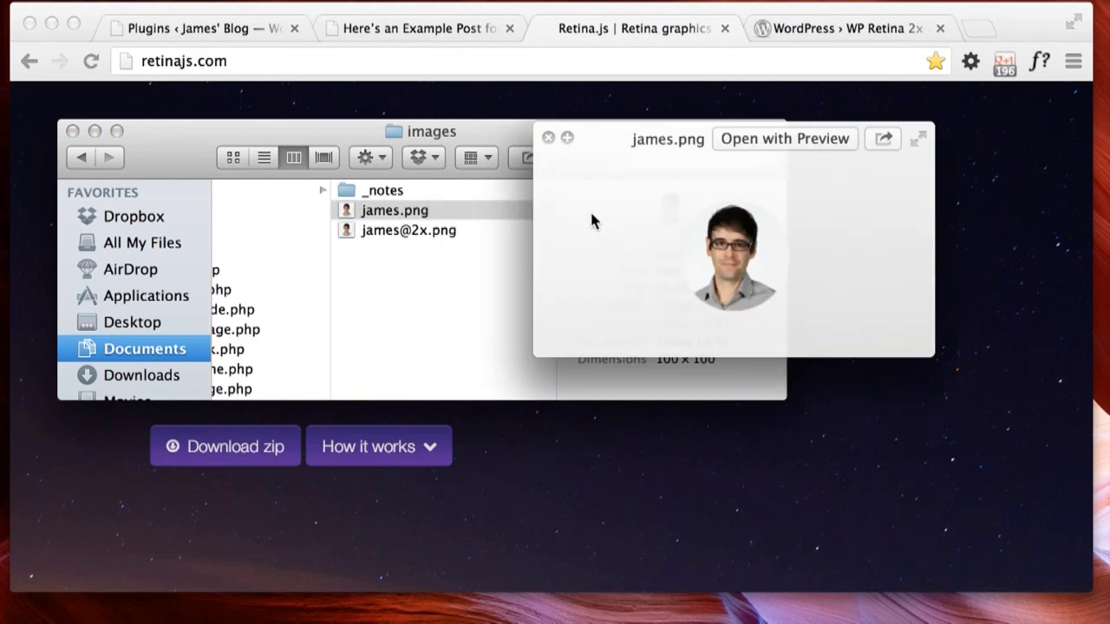
key("Down")
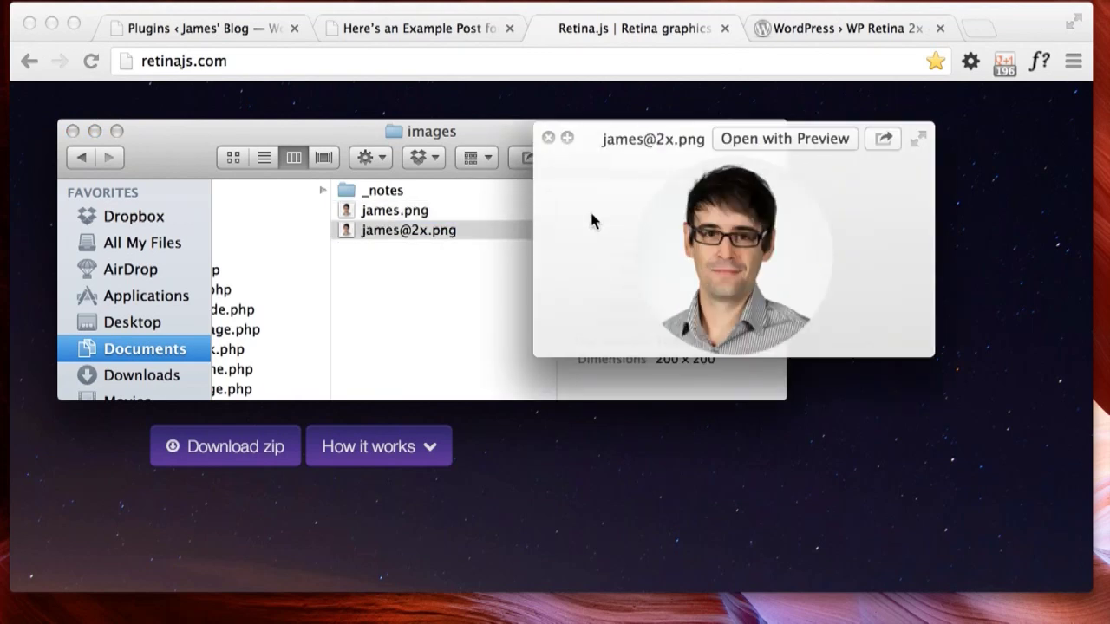
key("space")
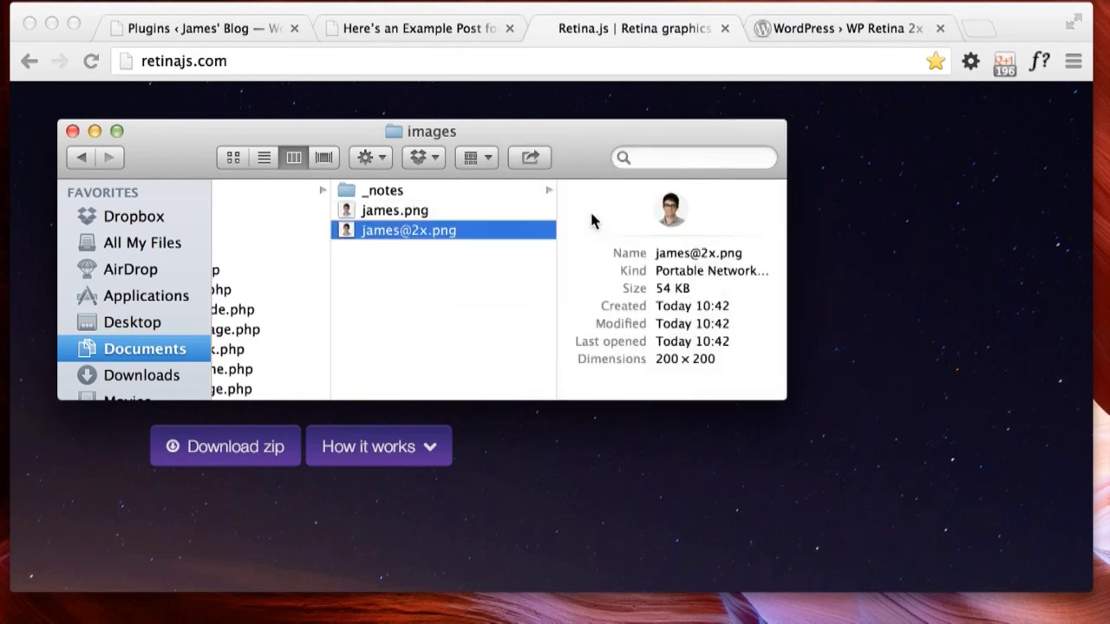
left_click(72, 131)
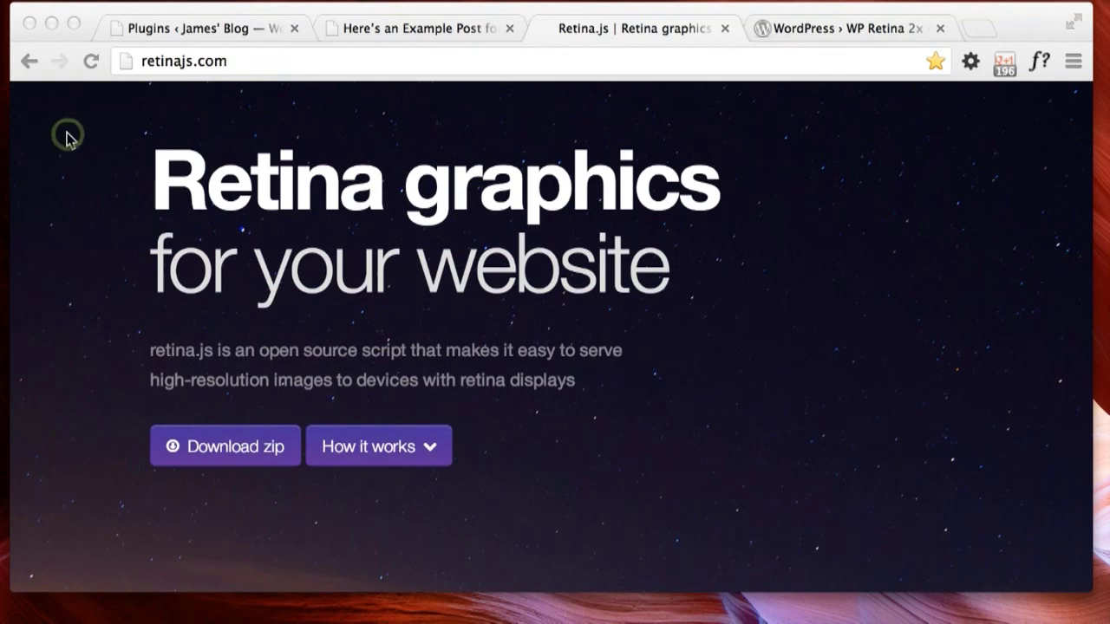
Activate the custom Retina.js plugin on the blog's installed plugins page.
left_click(196, 31)
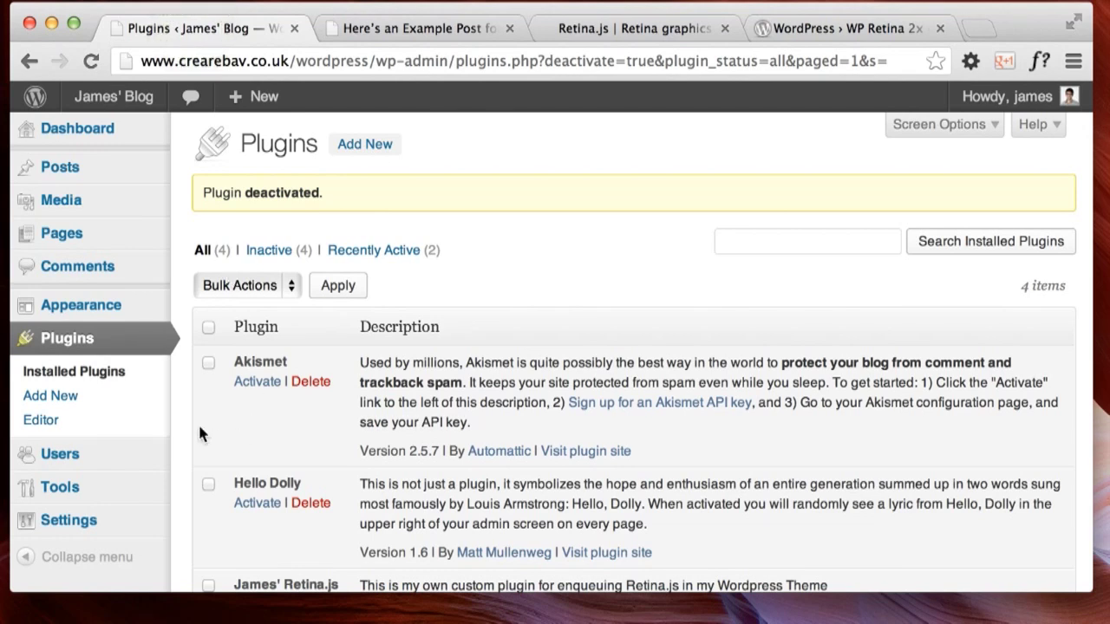
scroll(197, 422, "down", 5)
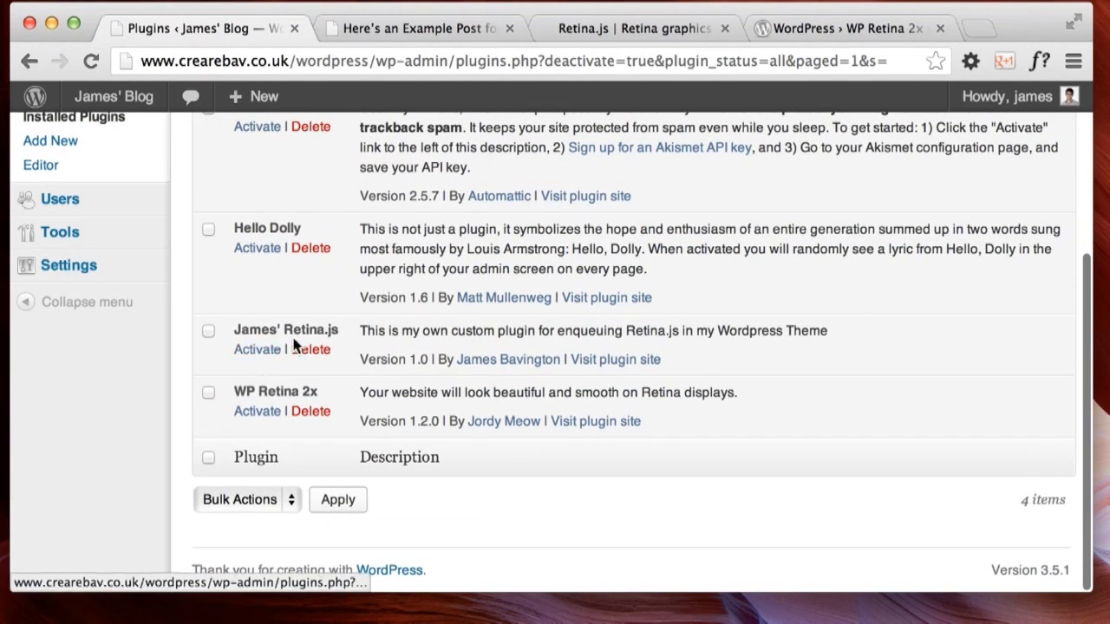
left_click_drag(340, 330, 249, 330)
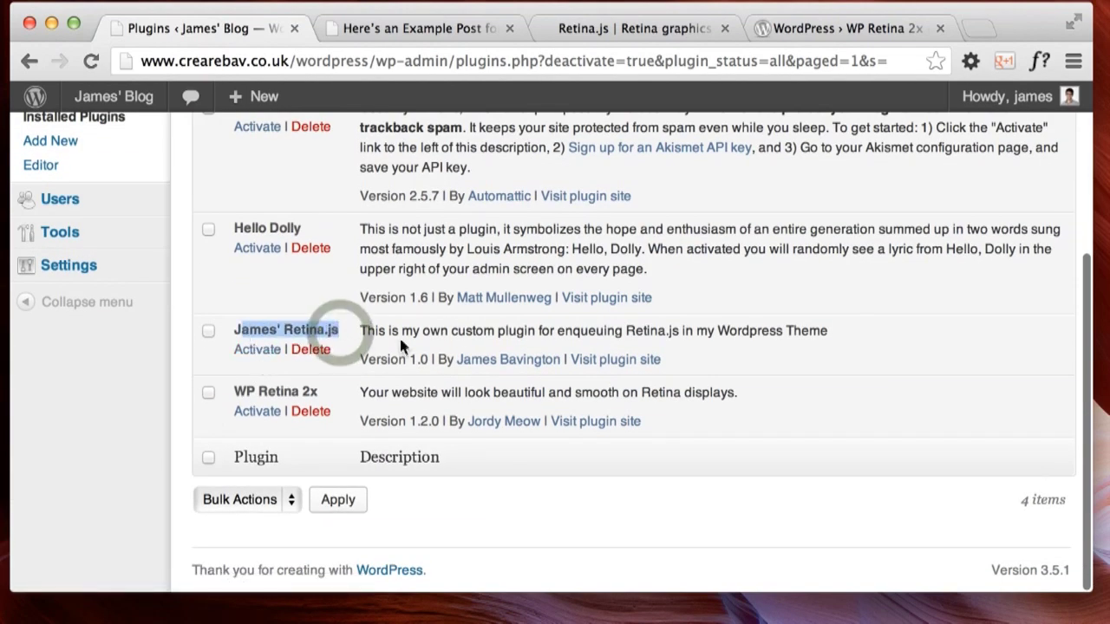
left_click(373, 326)
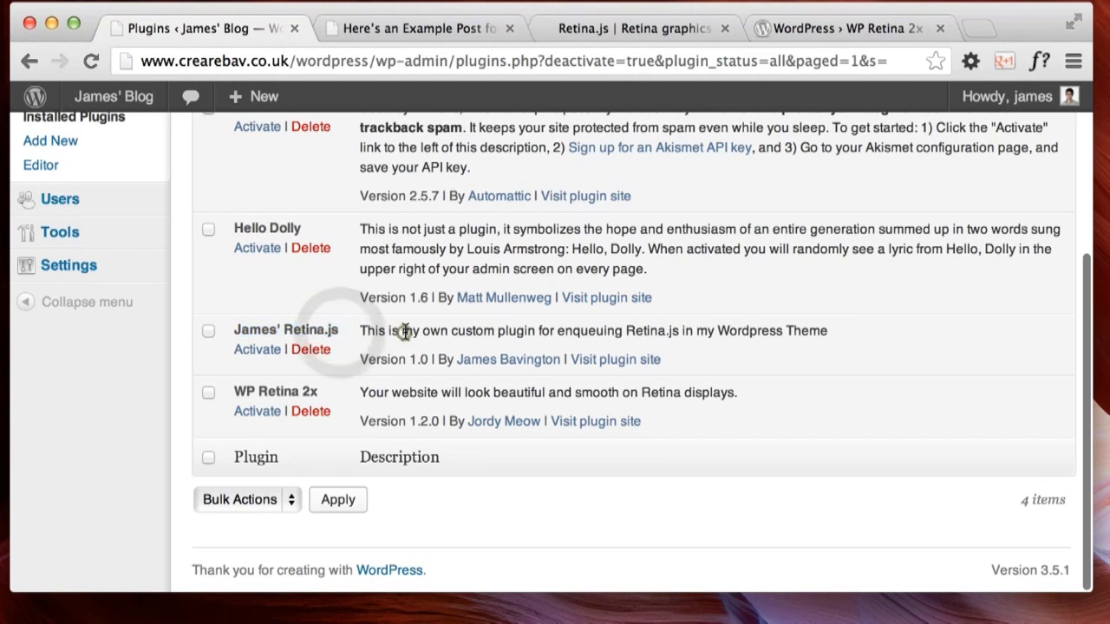
left_click(258, 352)
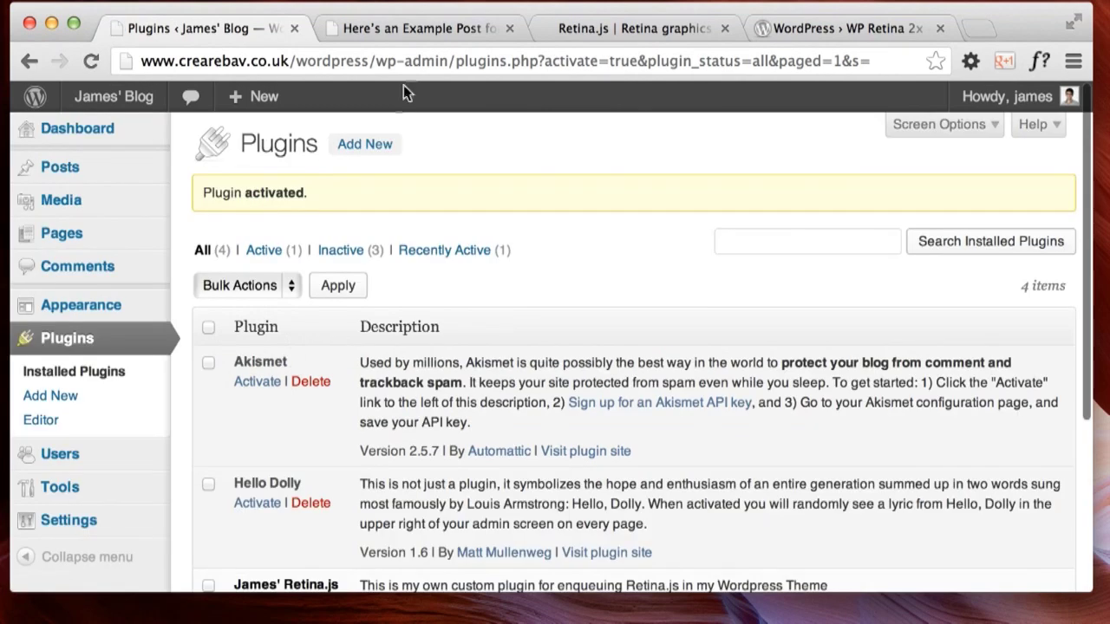
Reload the example post page at an enlarged zoom to check how the header portrait renders.
left_click(404, 38)
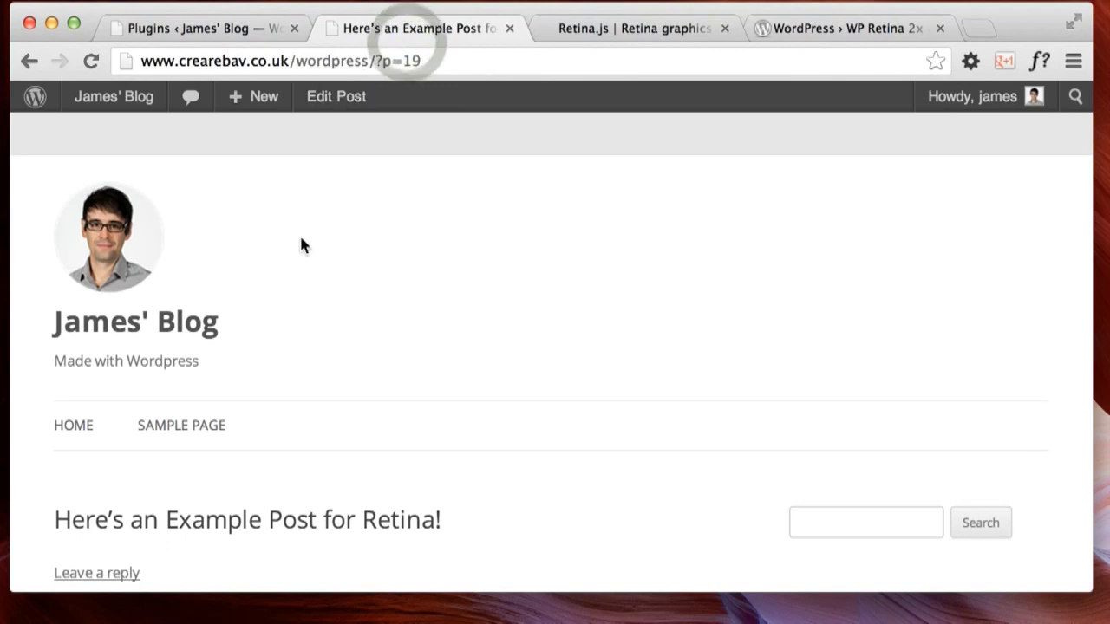
key("super+equal")
key("super+equal")
key("super+equal")
key("super+equal")
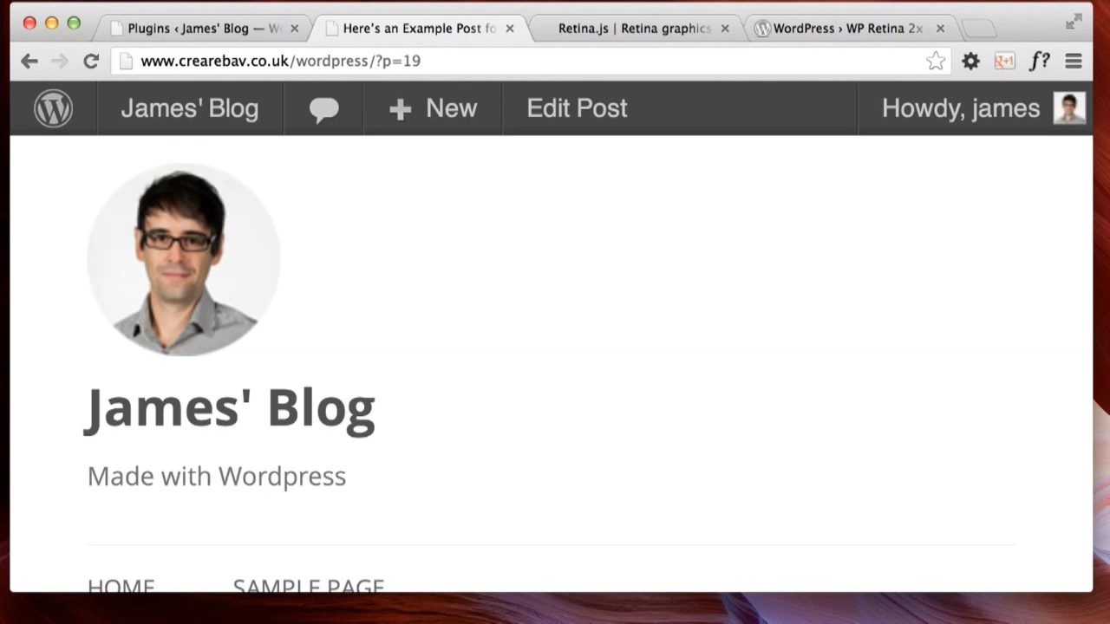
key("super+r")
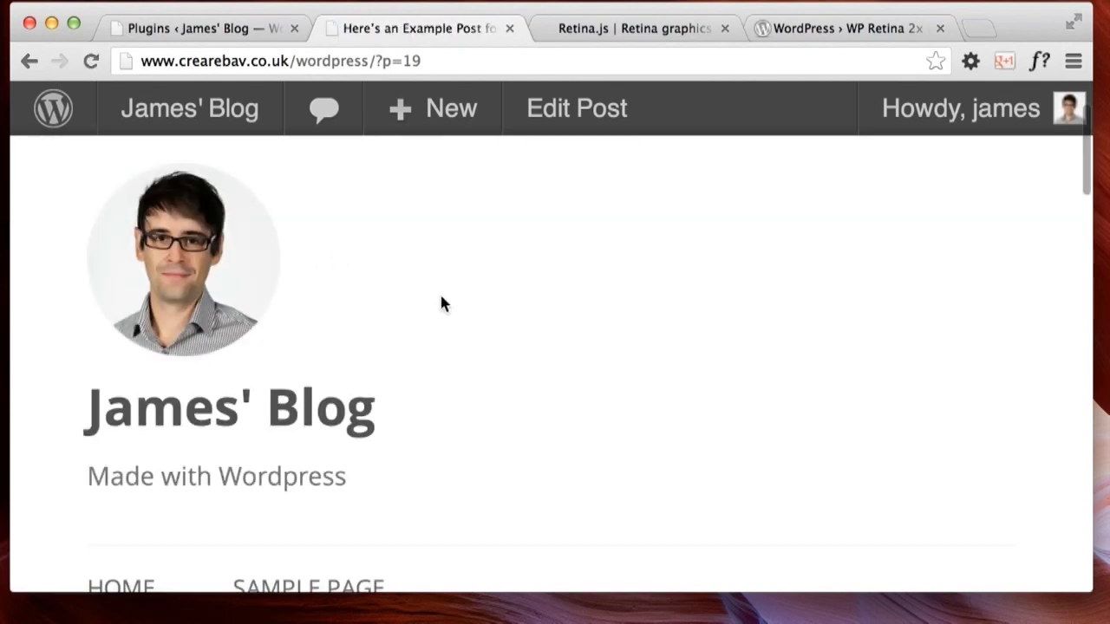
Inspect the reloaded header portrait's image source, width and height in the page markup.
right_click(235, 258)
left_click(274, 371)
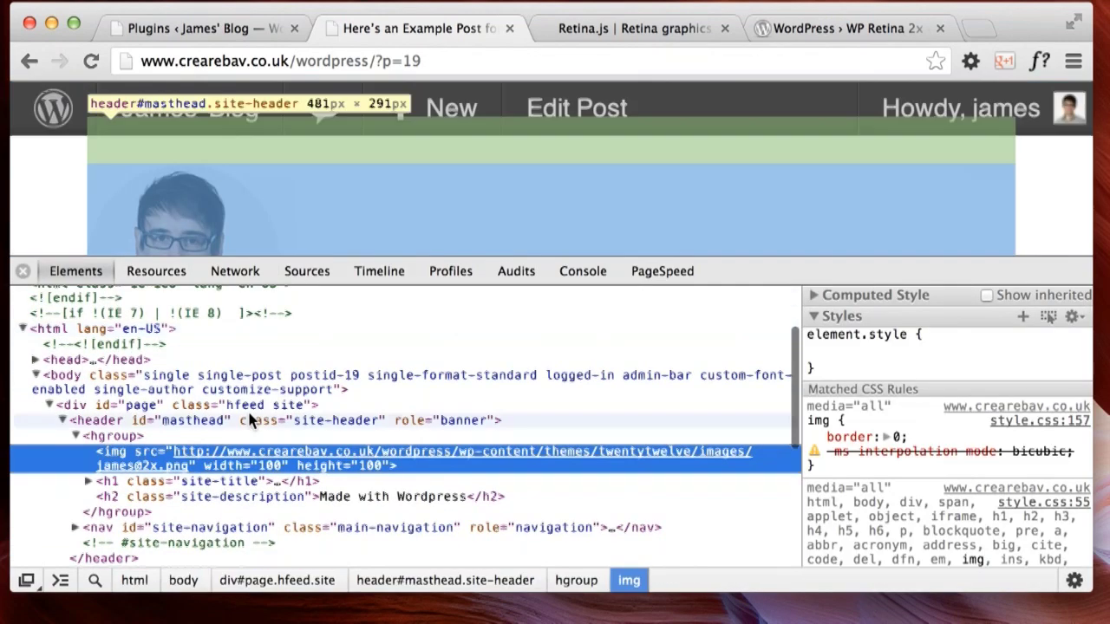
scroll(249, 420, "down", 3)
mouse_move(256, 409)
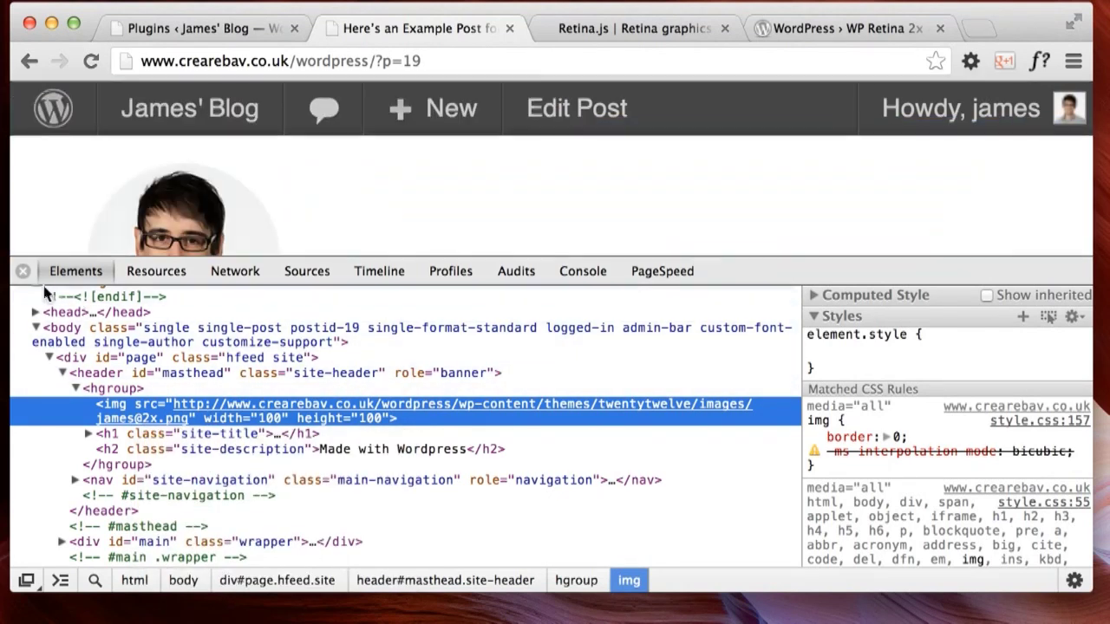
left_click(22, 270)
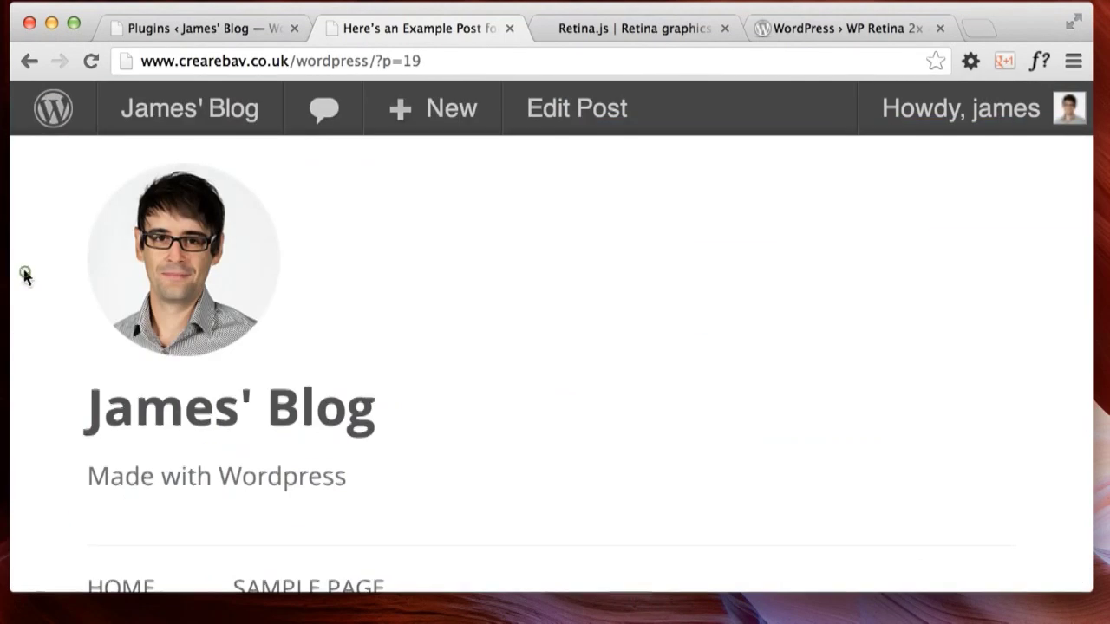
left_click(530, 265)
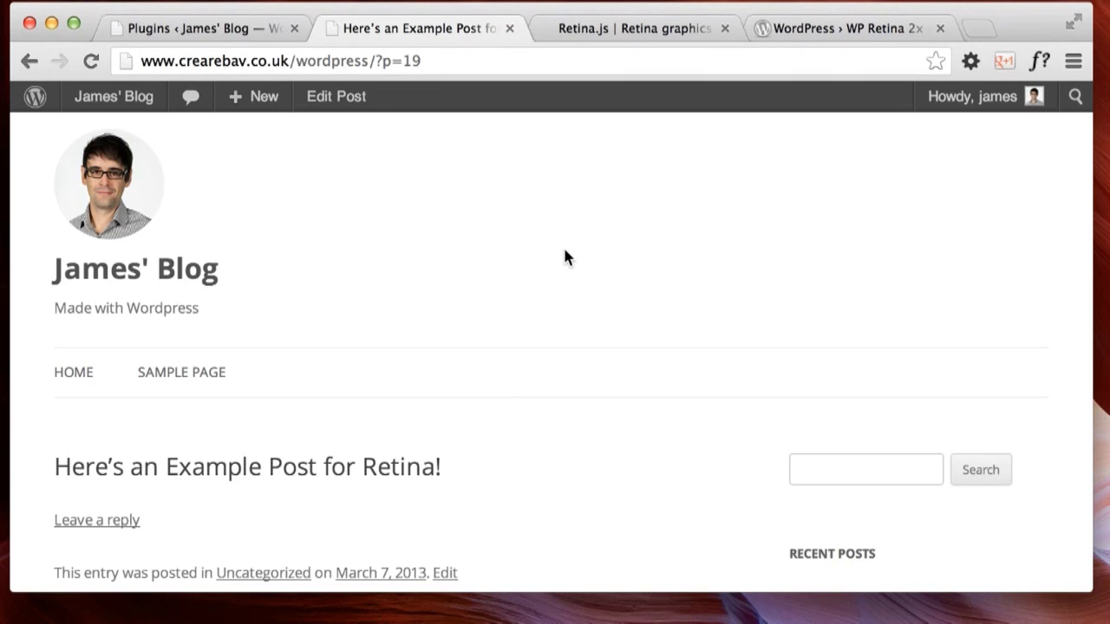
Open the post "Here's an Example Post for Retina!" for editing from the blog's posts list.
scroll(564, 258, "down", 5)
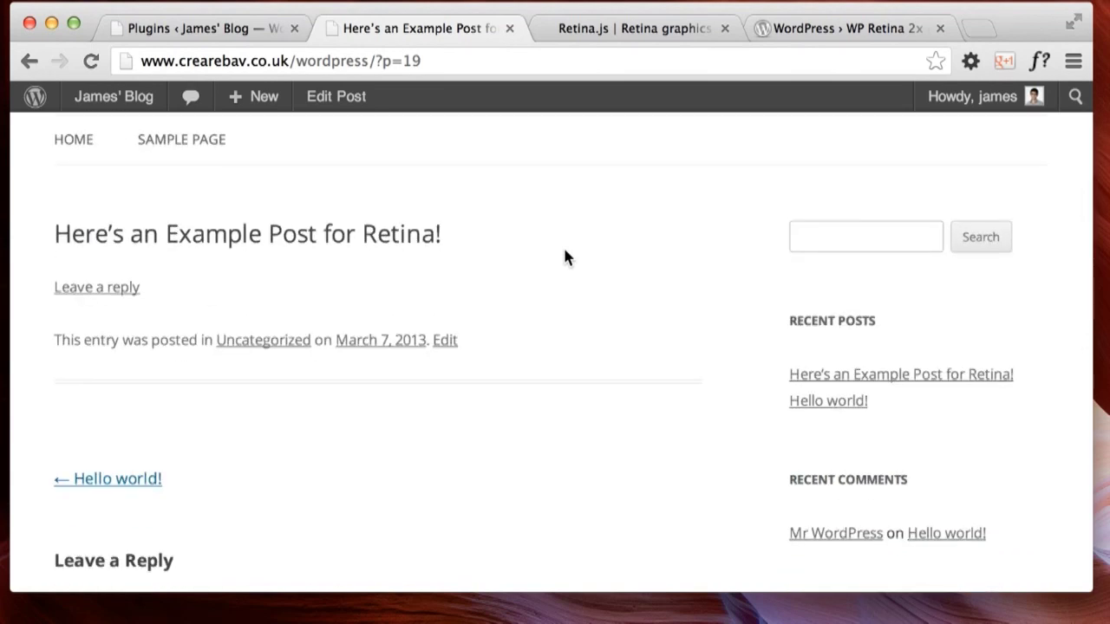
scroll(565, 257, "up", 3)
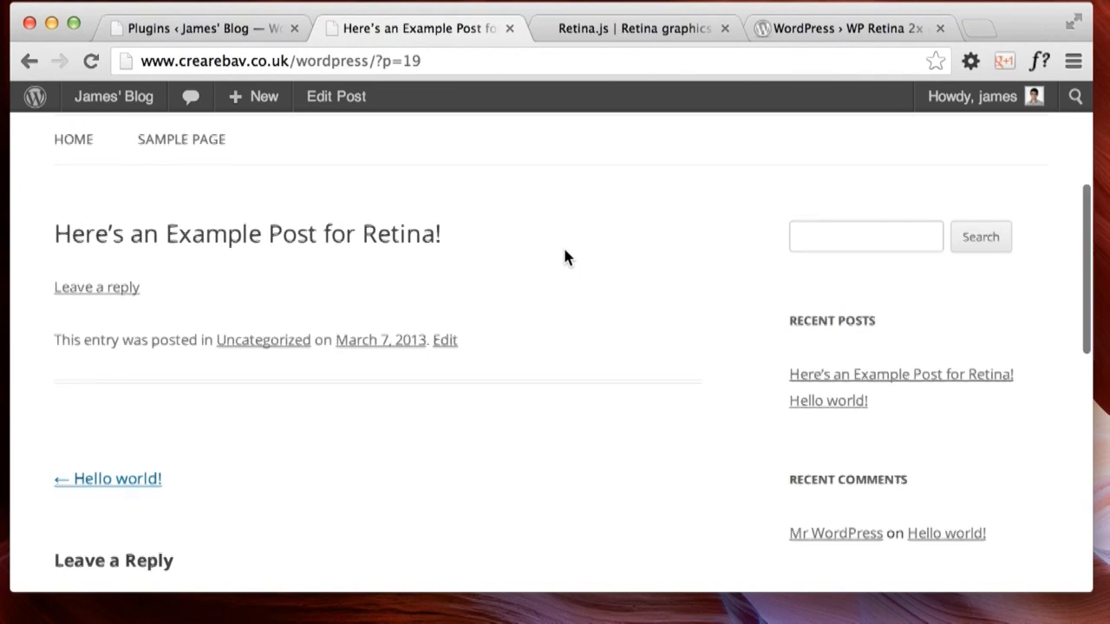
left_click(212, 31)
mouse_move(108, 178)
left_click(199, 172)
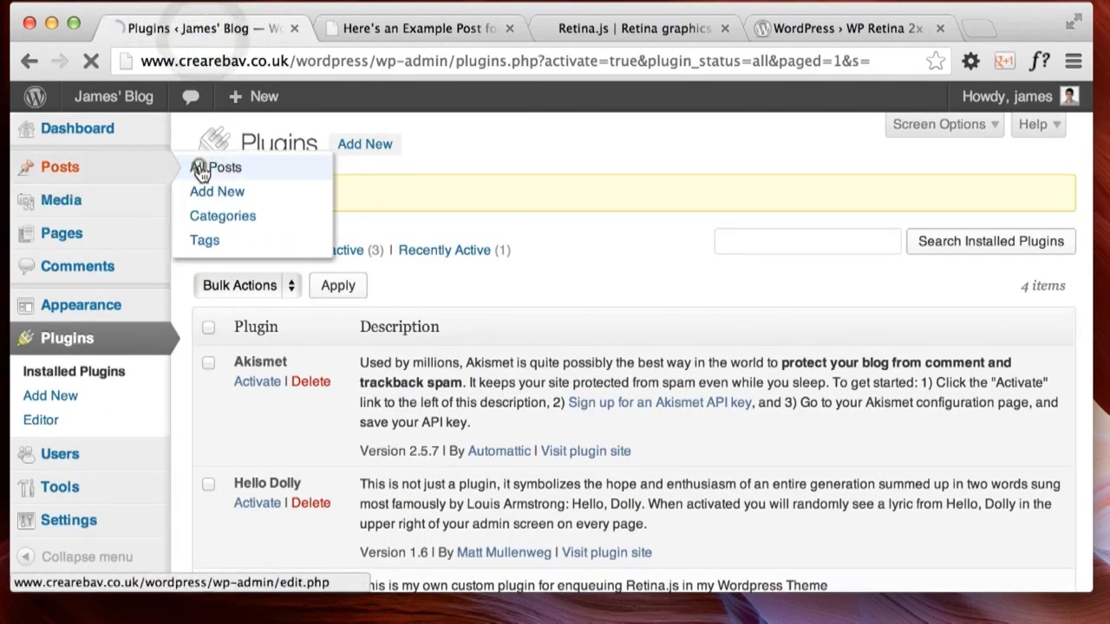
mouse_move(438, 298)
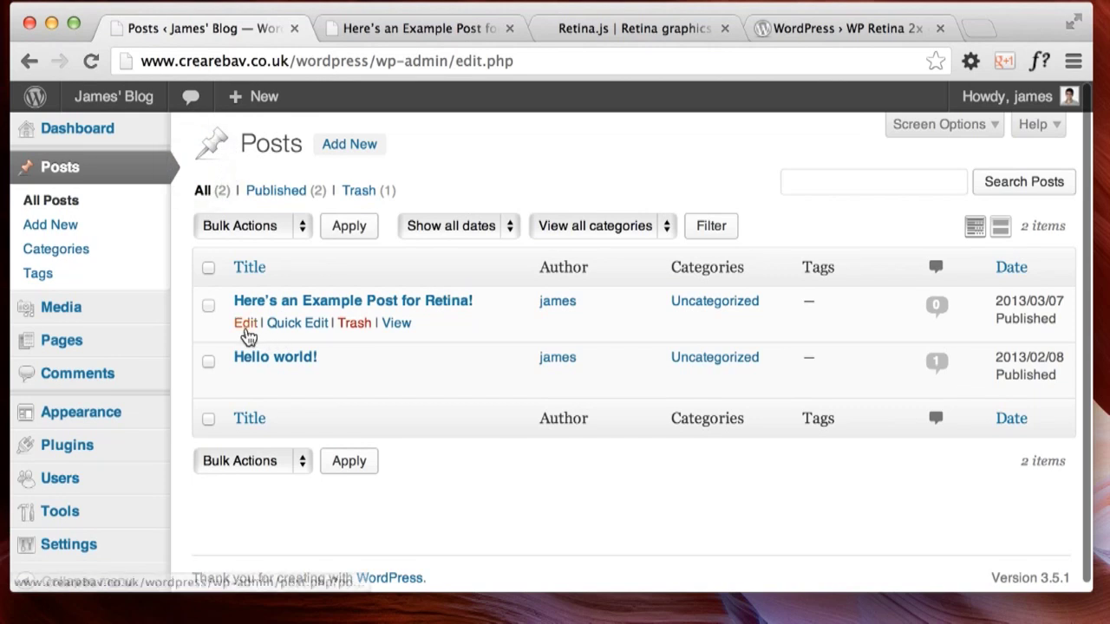
left_click(246, 327)
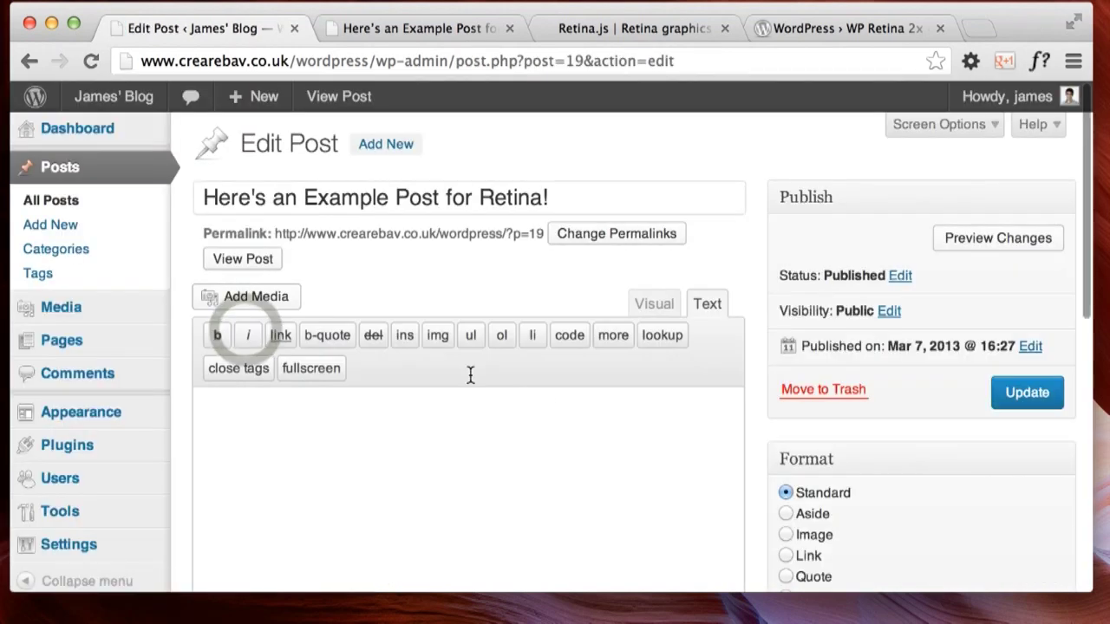
Upload E.T.blue_.4.jpg to the media library and insert it into the post at Medium size, 300 × 218, linked to its media file.
left_click(264, 300)
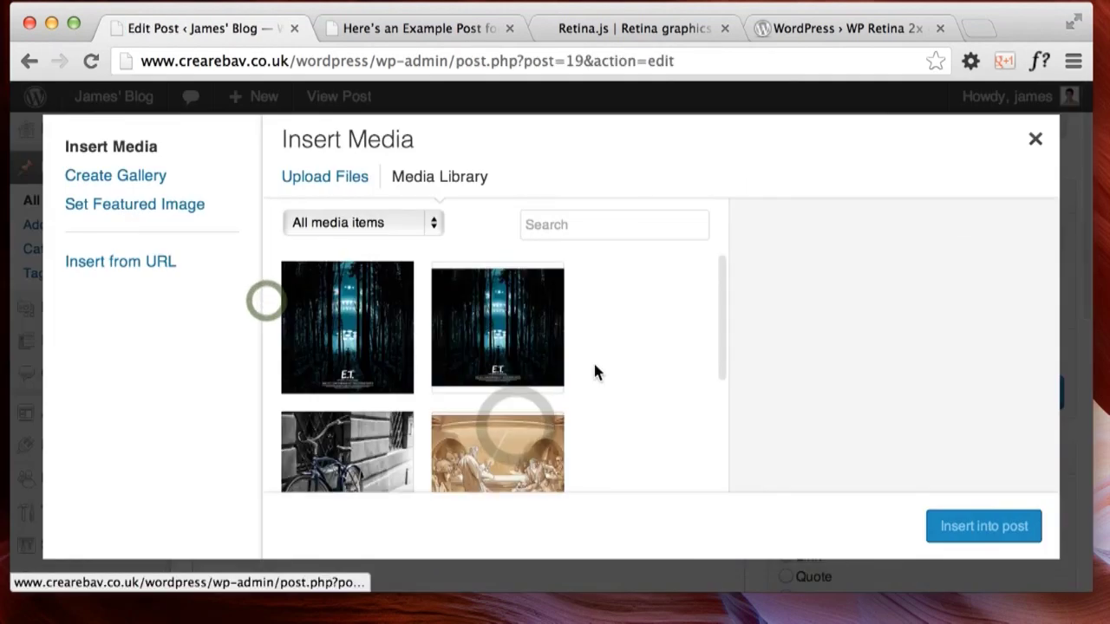
left_click_drag(787, 418, 405, 298)
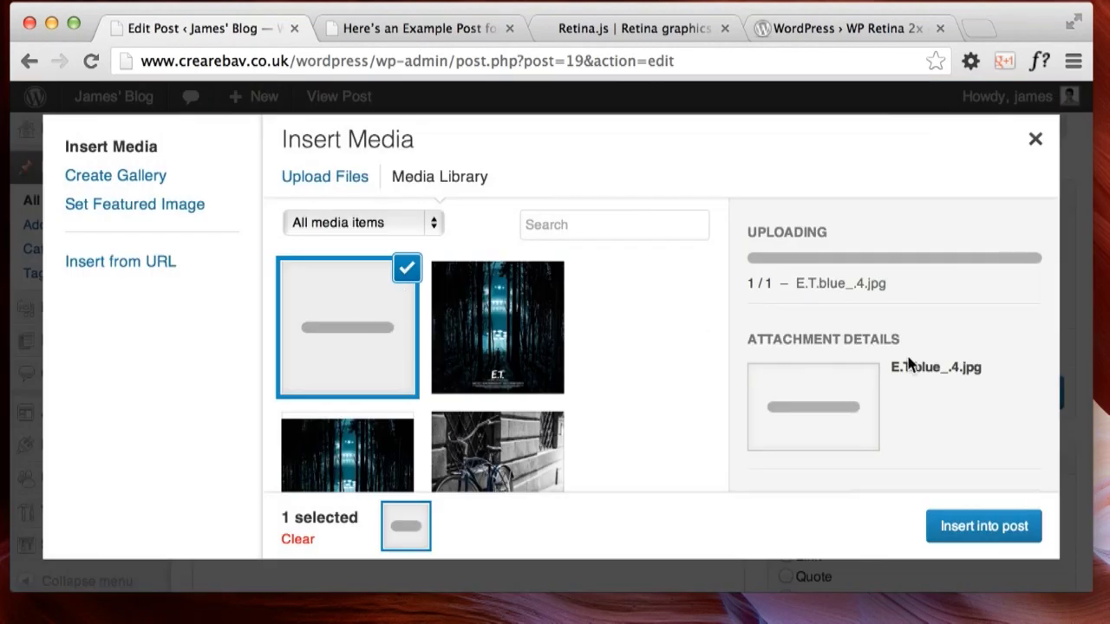
scroll(907, 359, "down", 8)
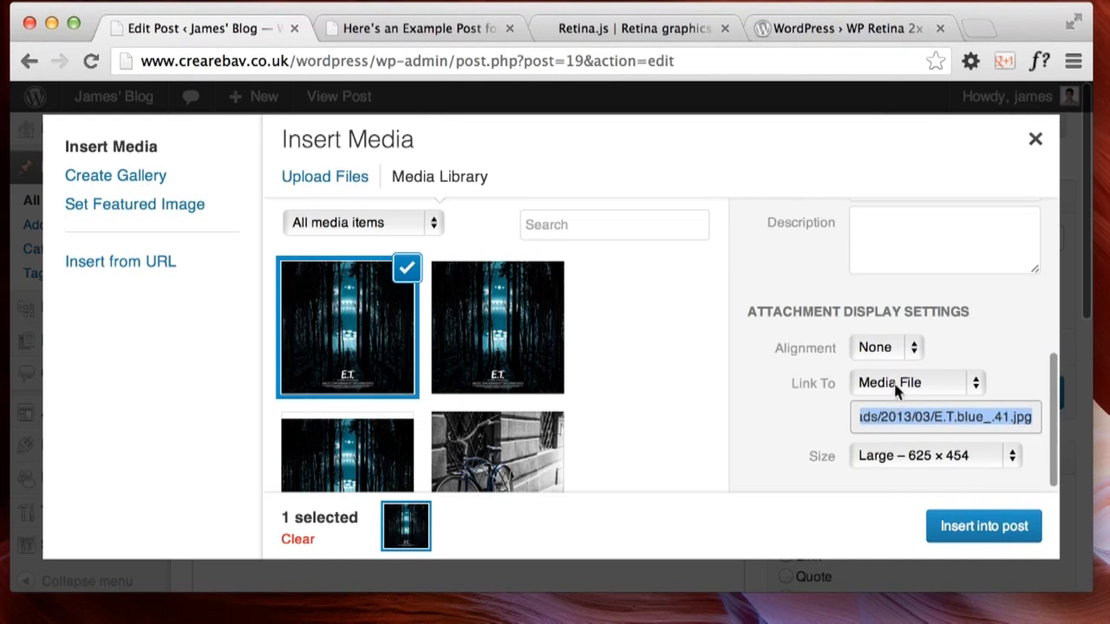
left_click(897, 391)
left_click(893, 383)
left_click(897, 457)
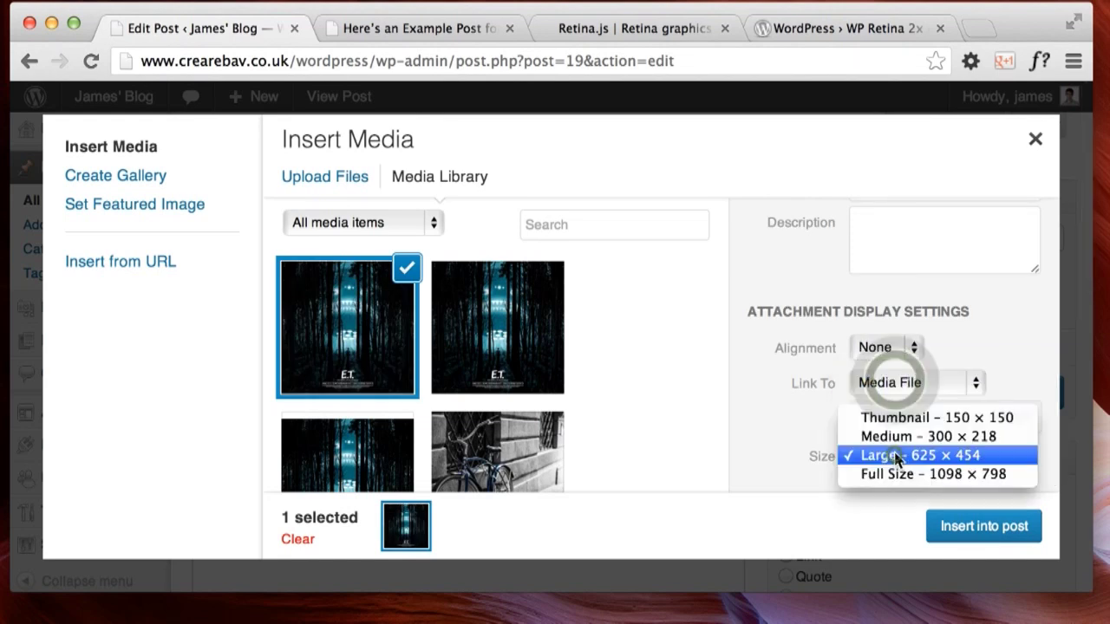
left_click(893, 436)
left_click(943, 527)
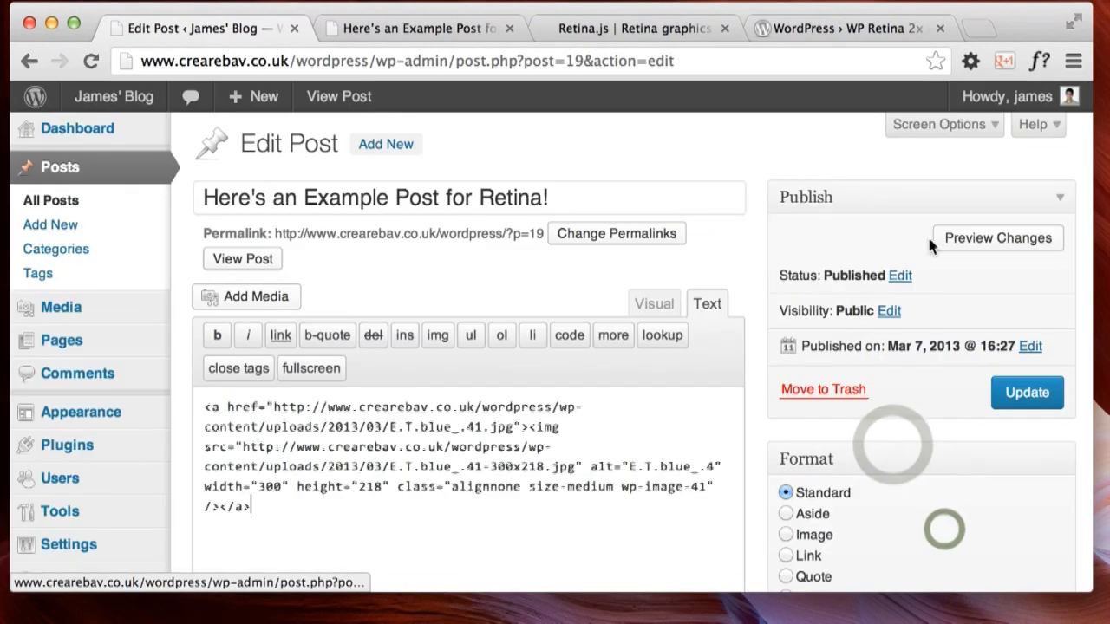
Preview the post changes and examine the sharpness of the inserted E.T. image at enlarged zoom, then restore the default zoom.
left_click(958, 236)
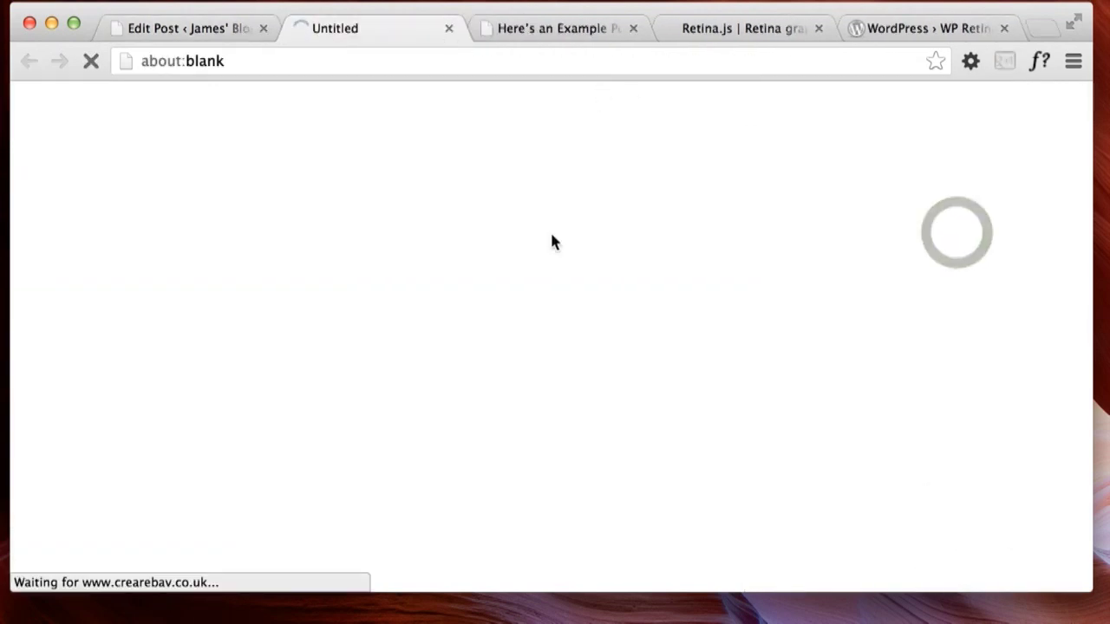
scroll(498, 362, "down", 5)
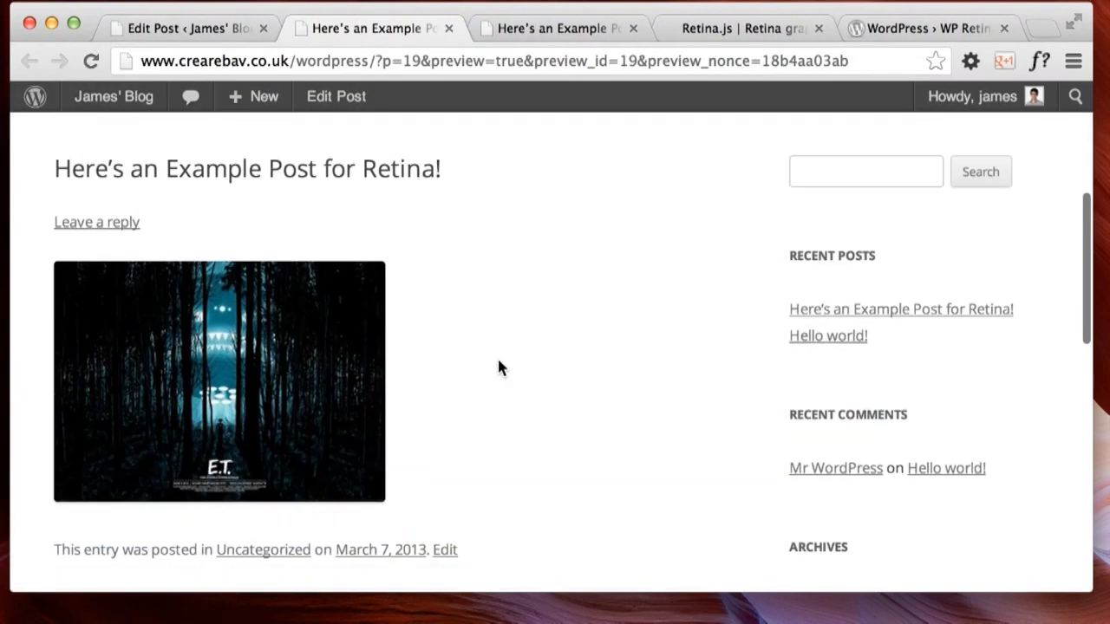
scroll(498, 367, "down", 2)
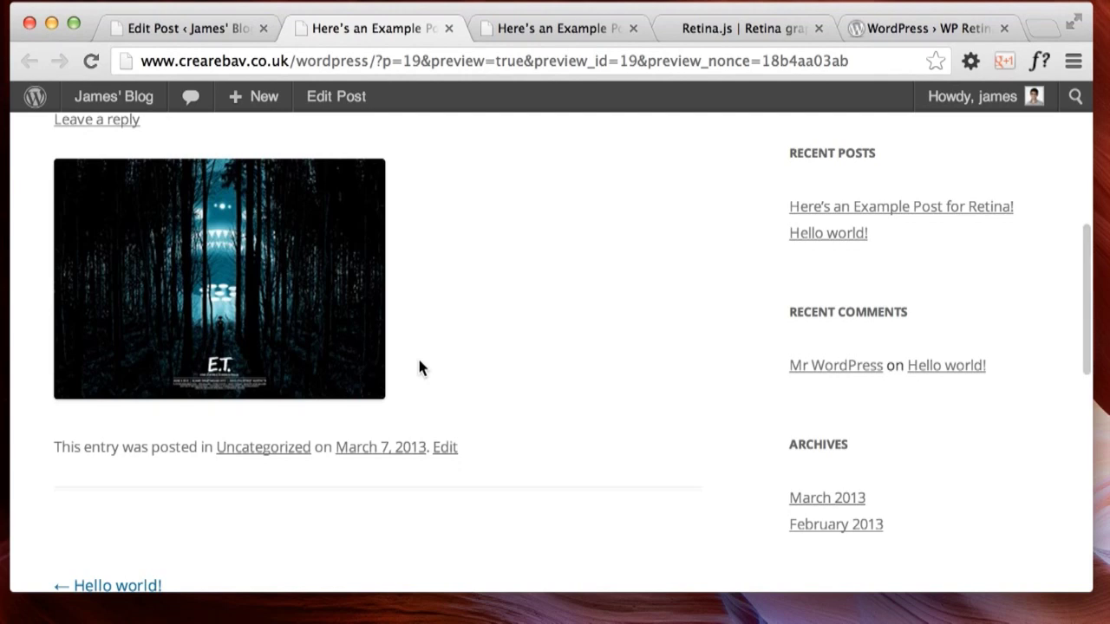
key("super+equal")
key("super+equal")
key("super+equal")
key("super+equal")
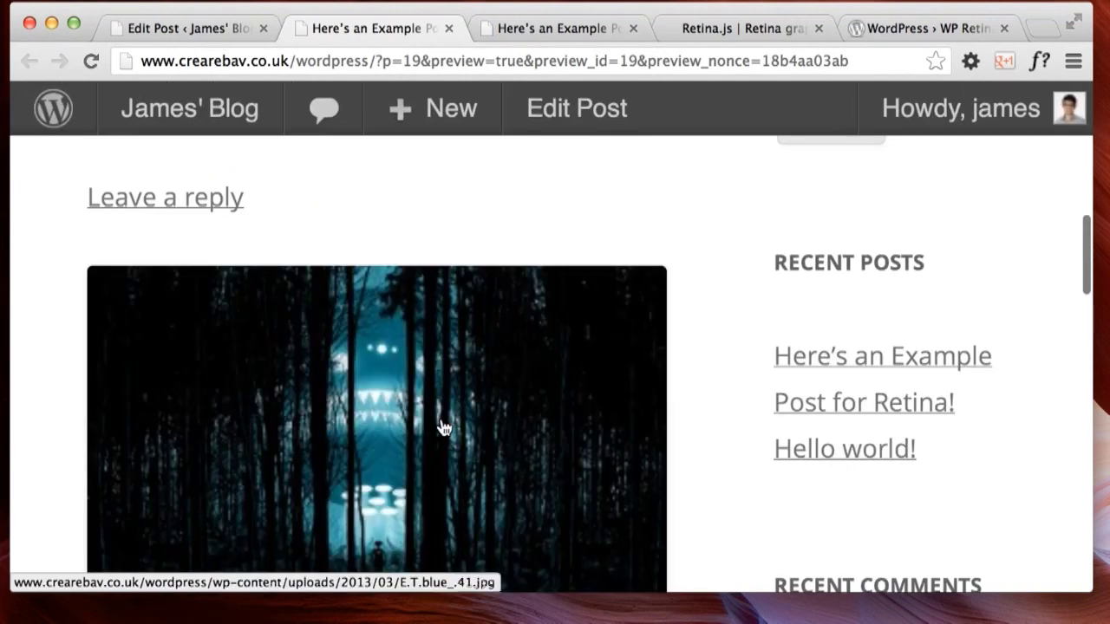
scroll(442, 427, "down", 3)
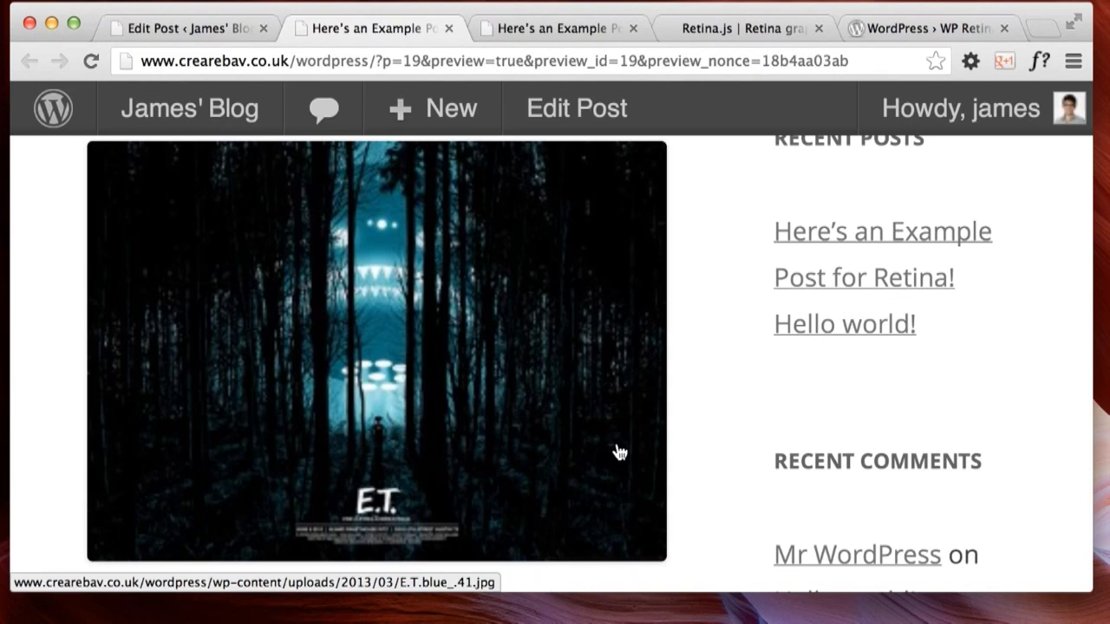
key("super+0")
scroll(607, 287, "up", 3)
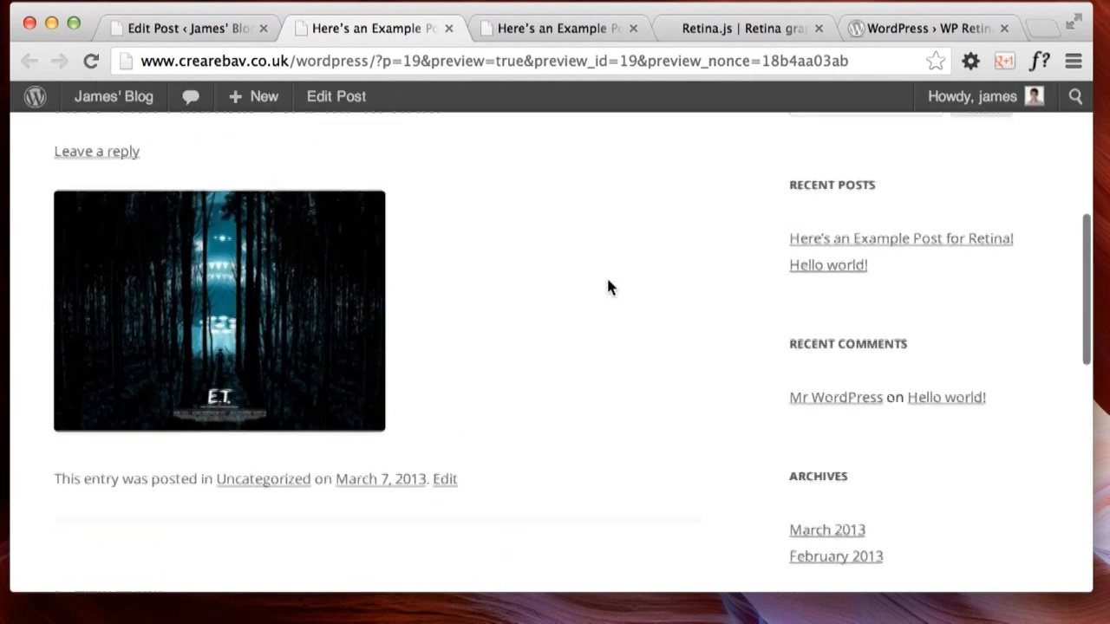
scroll(607, 287, "up", 2)
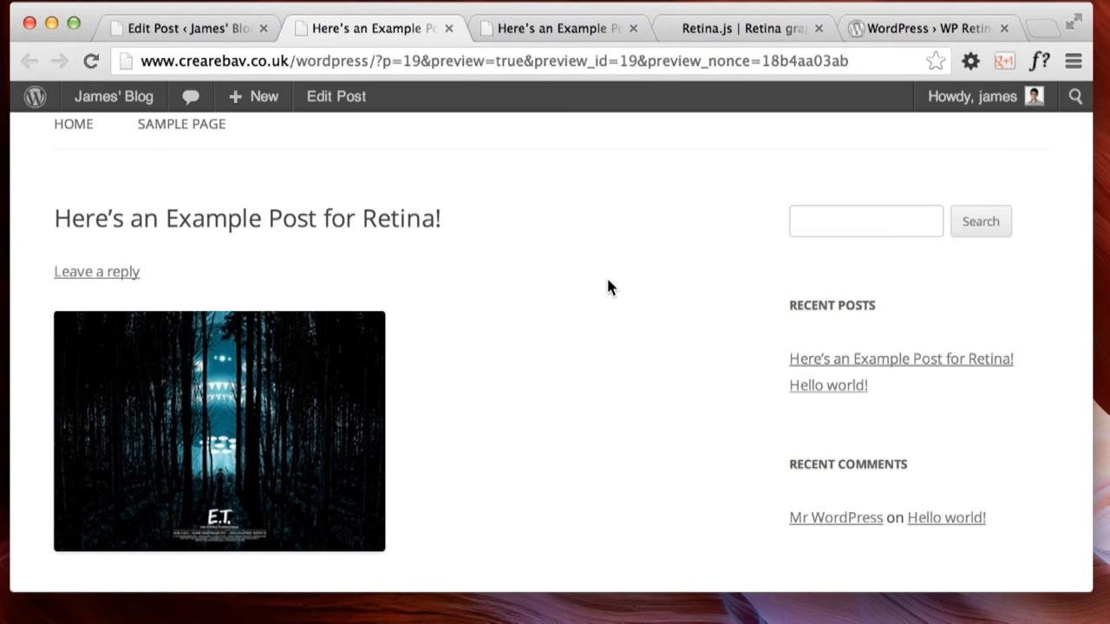
Review the WP Retina 2x page in the WordPress.org plugin directory.
left_click(919, 35)
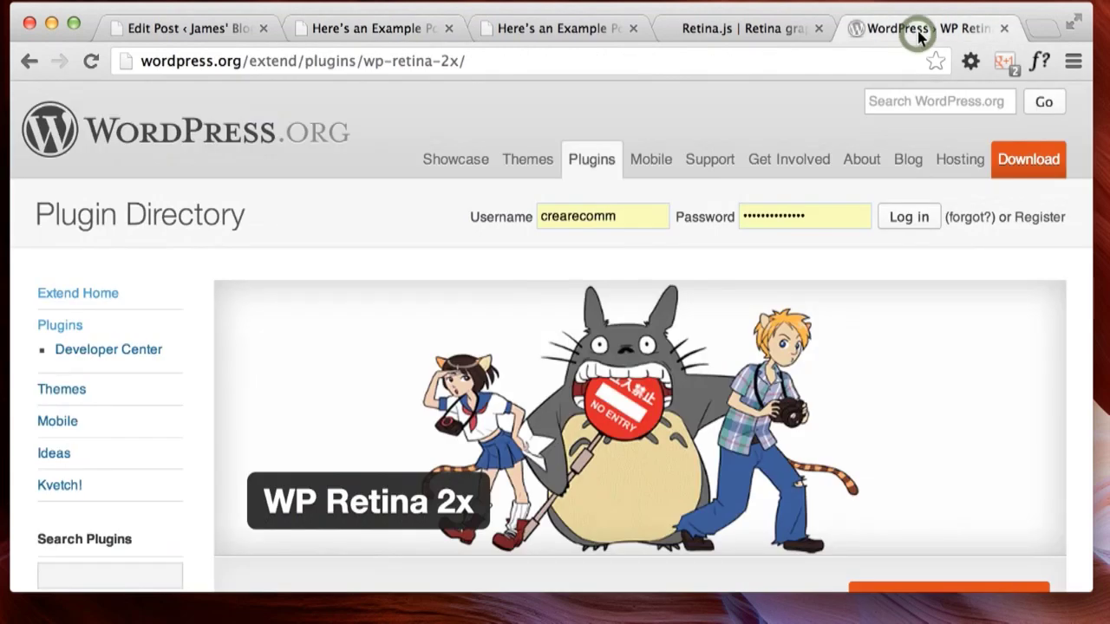
scroll(800, 297, "down", 5)
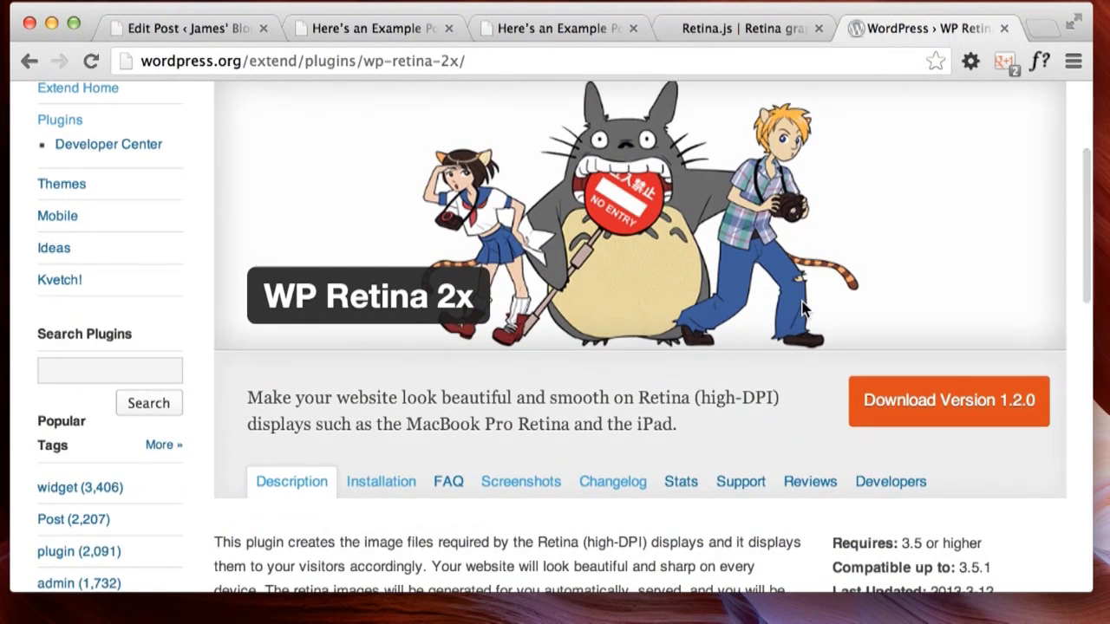
scroll(749, 297, "up", 2)
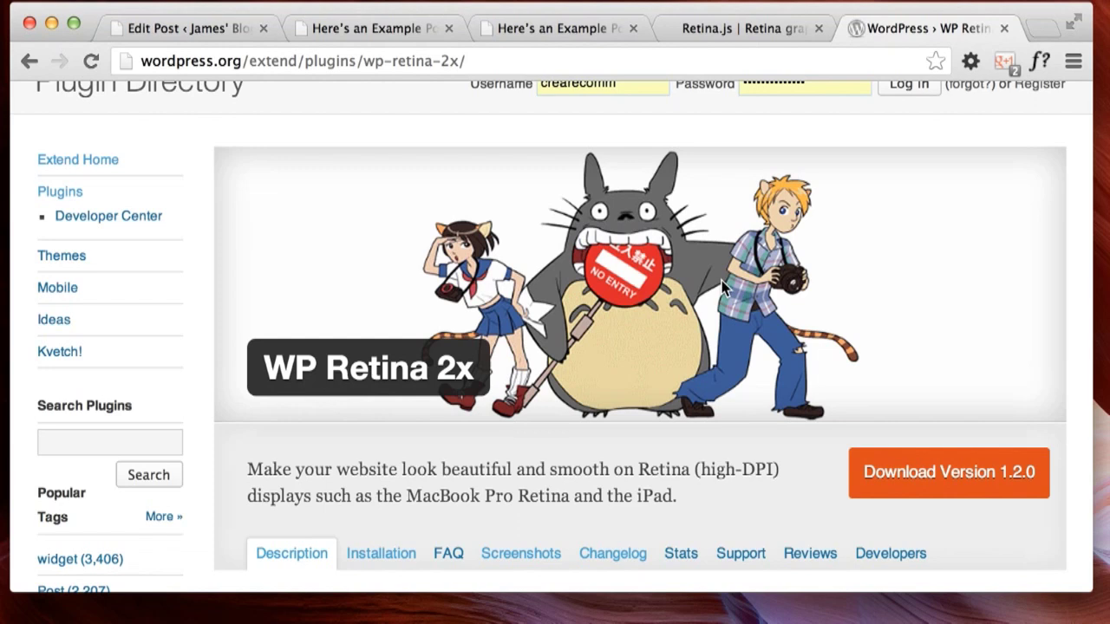
Leave the post editor without saving and deactivate the custom Retina.js plugin among the blog's installed plugins.
left_click(156, 28)
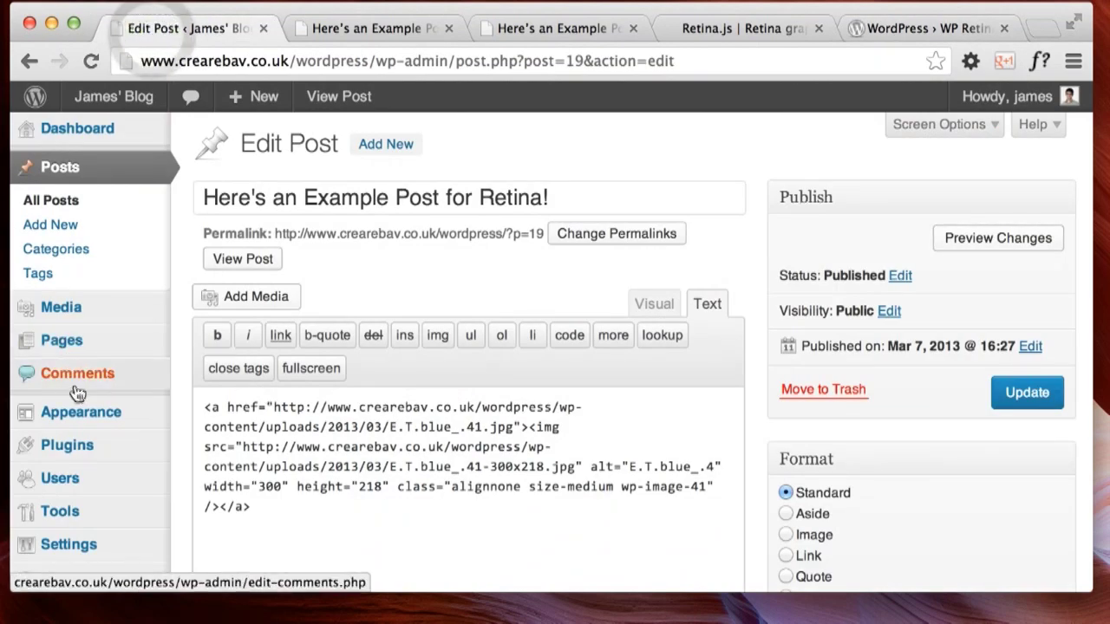
left_click(90, 442)
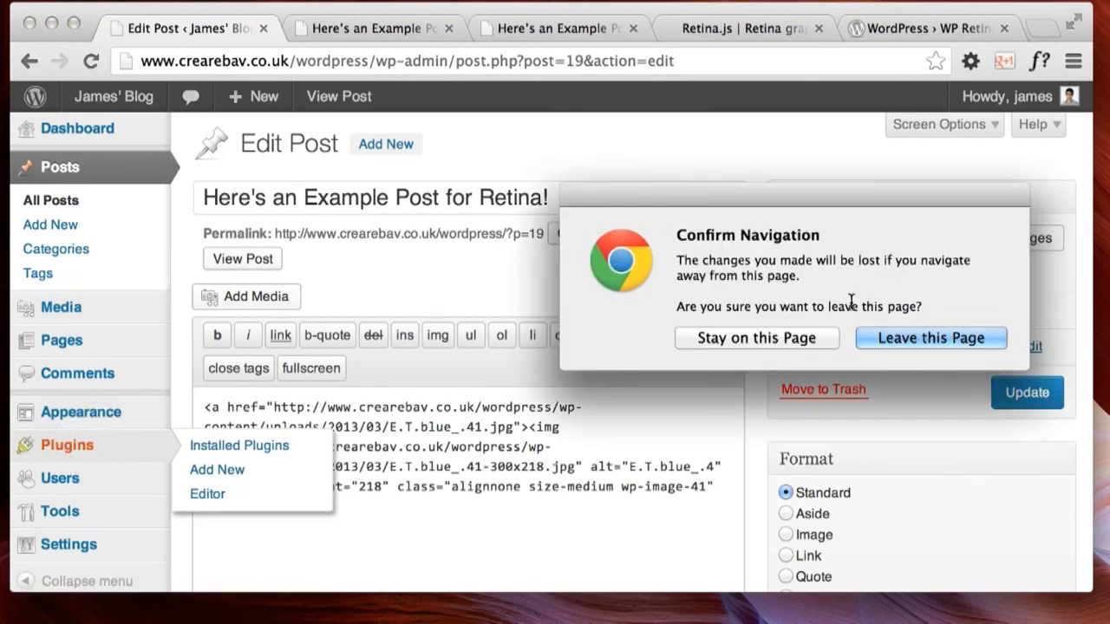
left_click(884, 338)
scroll(655, 428, "down", 2)
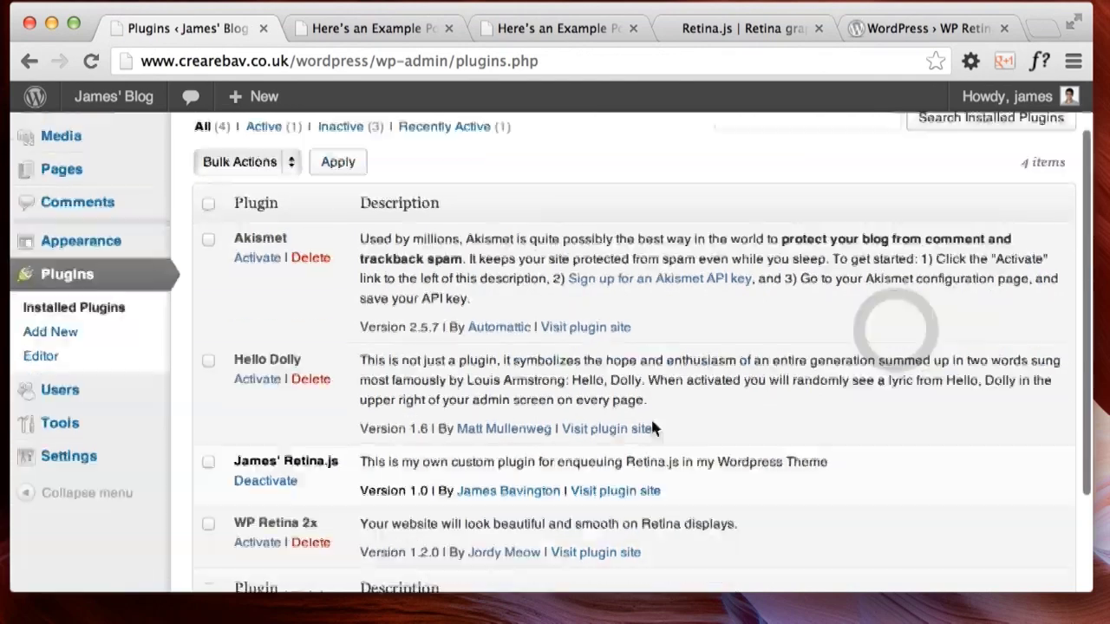
scroll(652, 428, "down", 2)
left_click(263, 382)
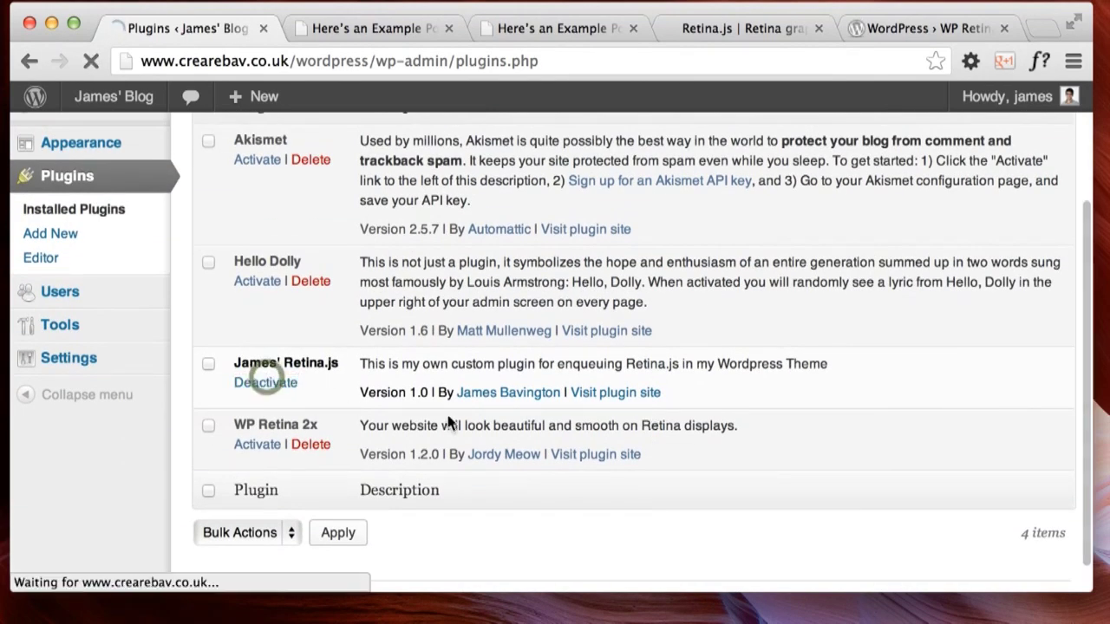
Activate the WP Retina 2x plugin among the blog's installed plugins.
scroll(451, 422, "down", 10)
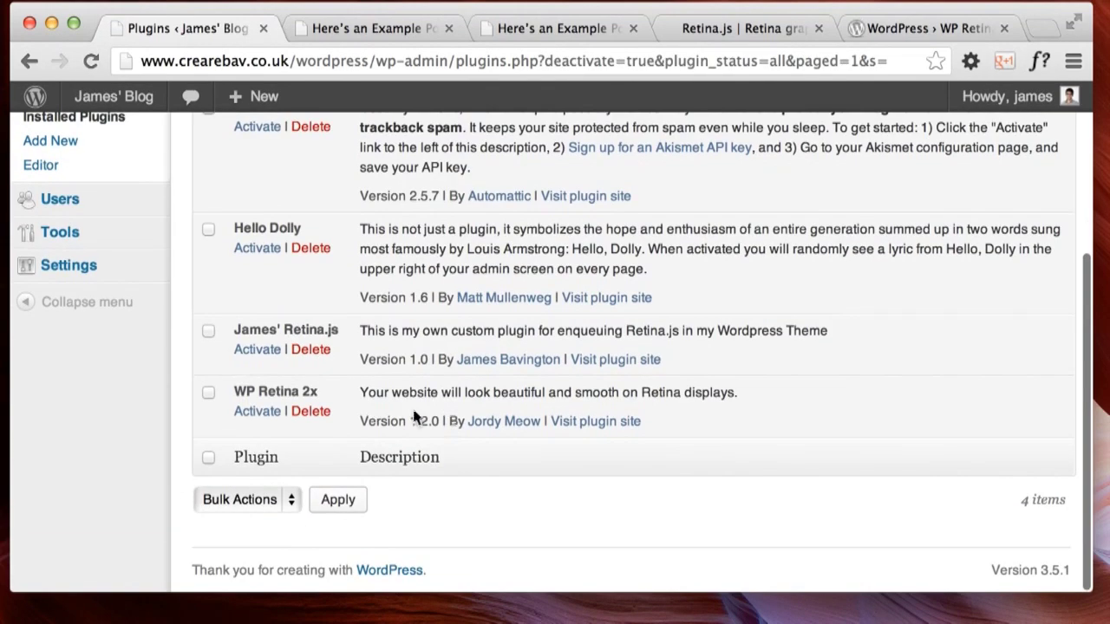
left_click(269, 413)
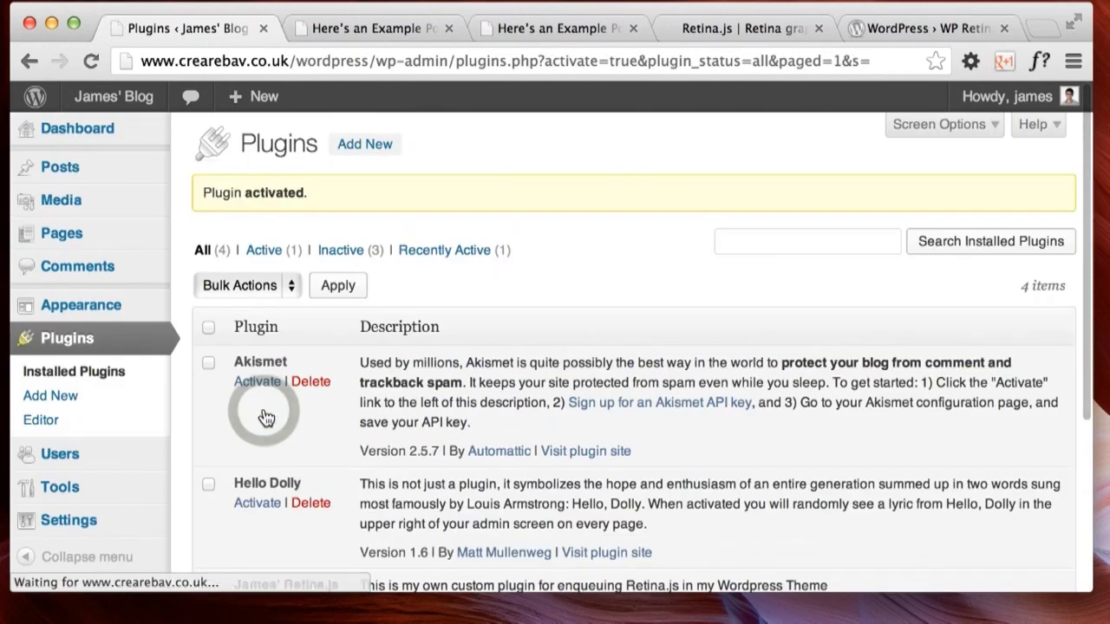
scroll(266, 419, "down", 5)
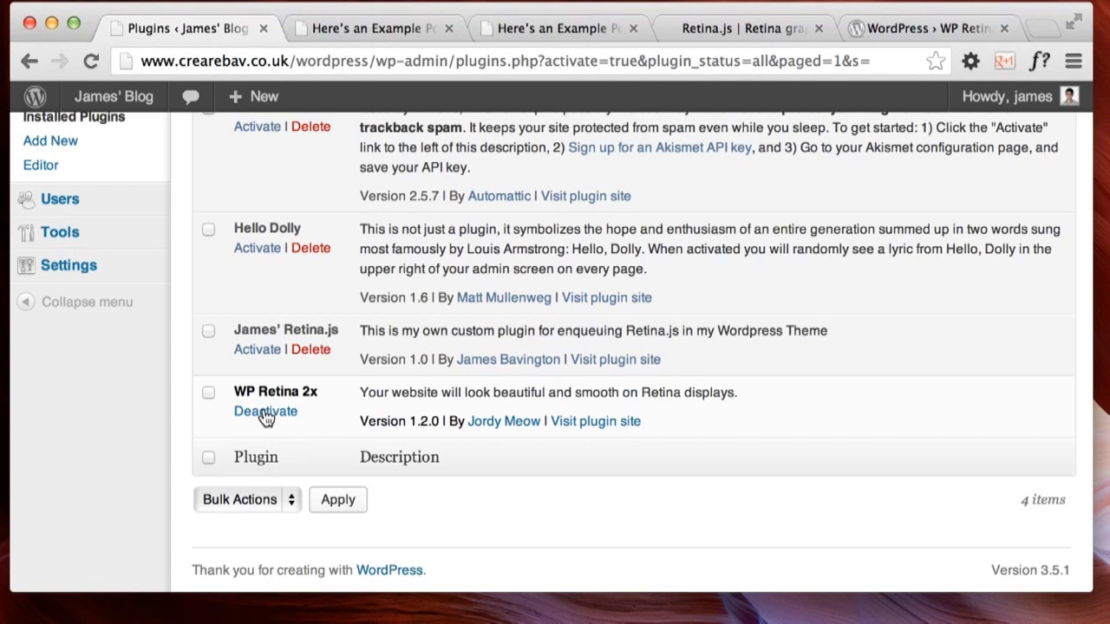
Open the post "Here's an Example Post for Retina!" for editing from the blog's list of posts.
scroll(190, 250, "up", 2)
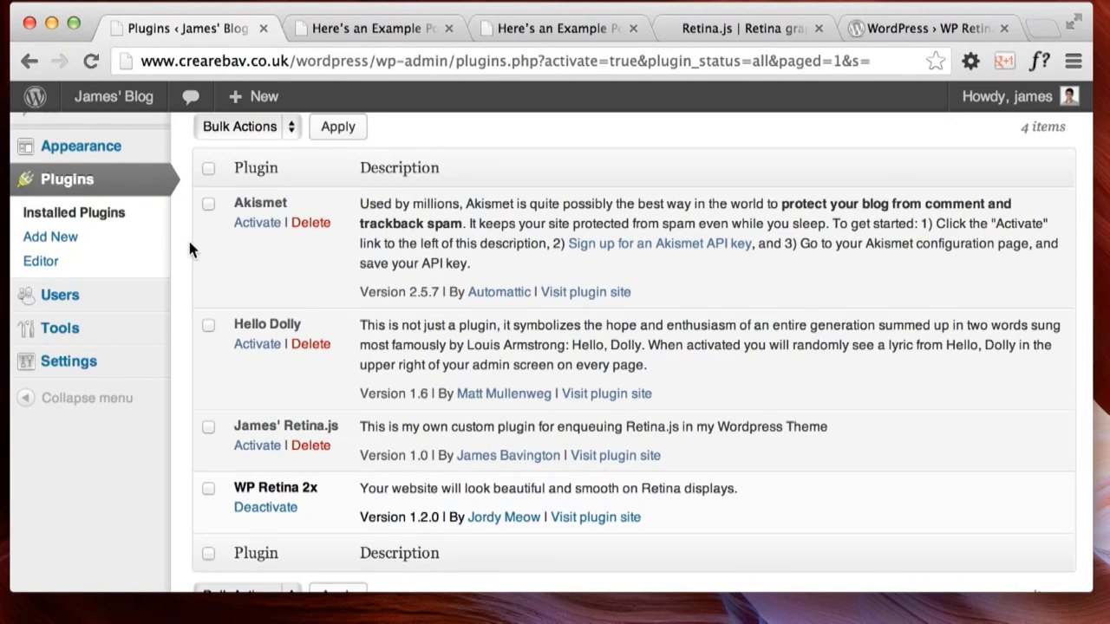
scroll(189, 234, "up", 3)
mouse_move(115, 155)
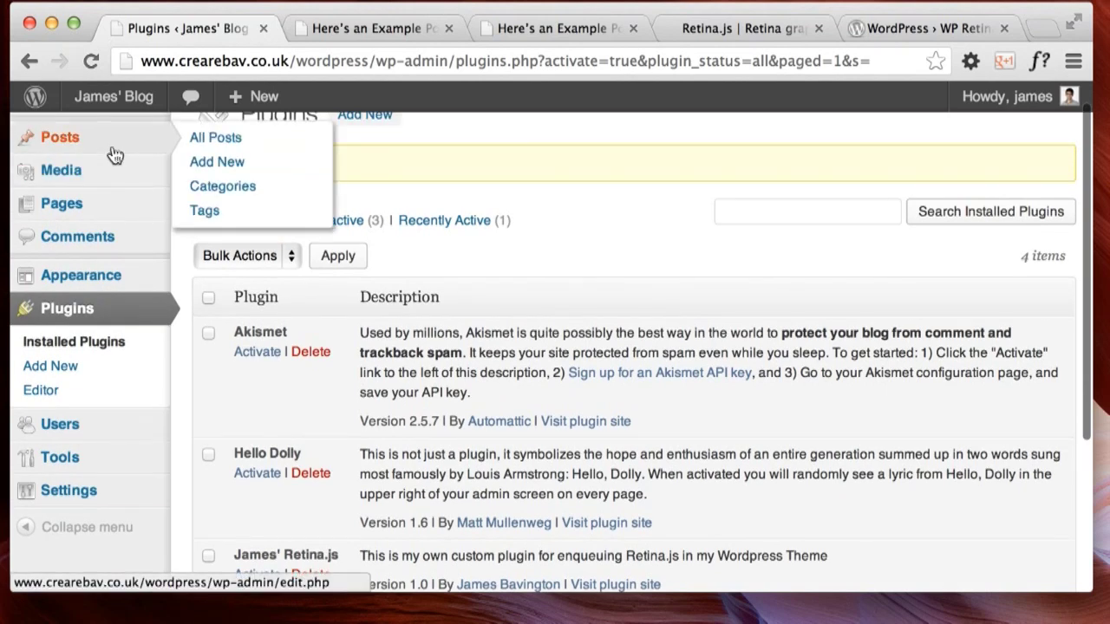
left_click(139, 135)
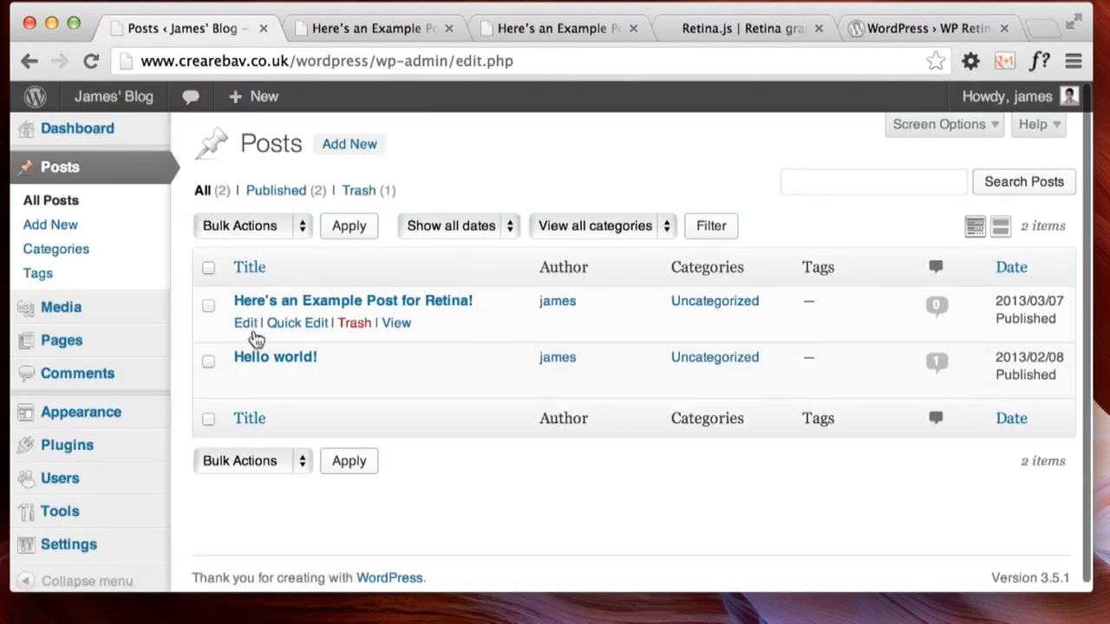
left_click(241, 325)
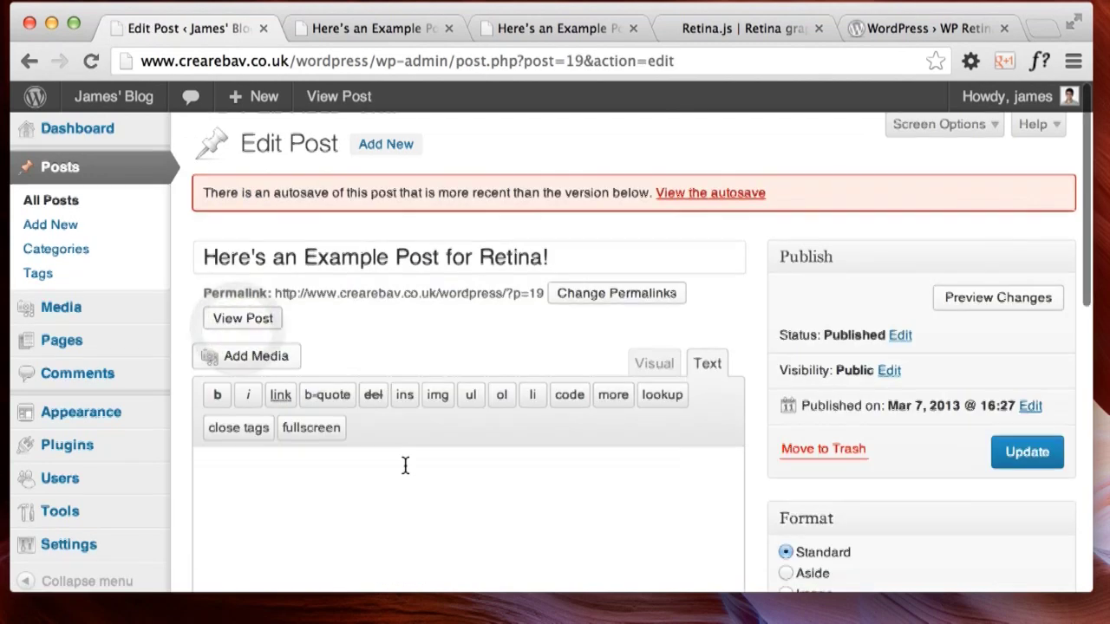
Upload a fresh copy of E.T.blue_.4.jpg and insert it into the empty post body at Medium size, 300 × 218.
scroll(404, 465, "down", 4)
left_click(372, 317)
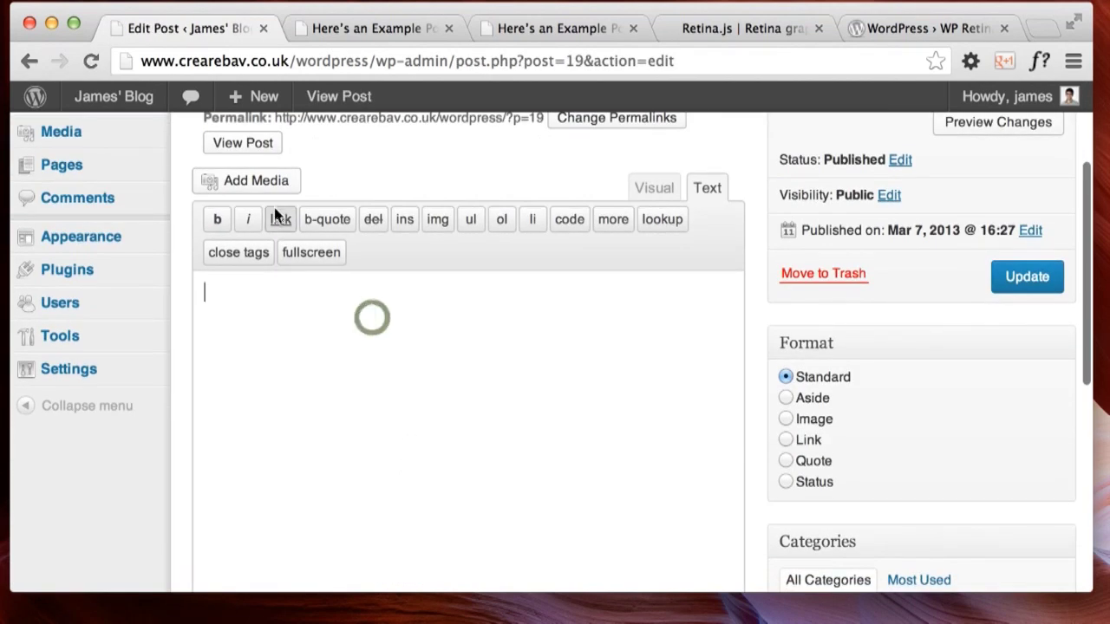
left_click(269, 187)
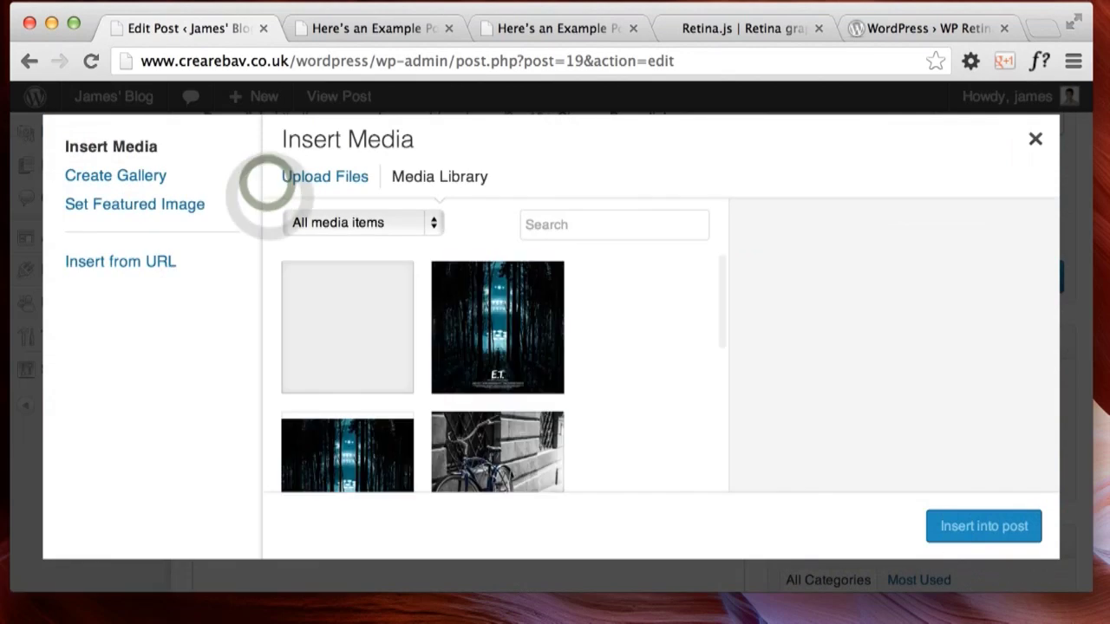
left_click_drag(948, 560, 436, 272)
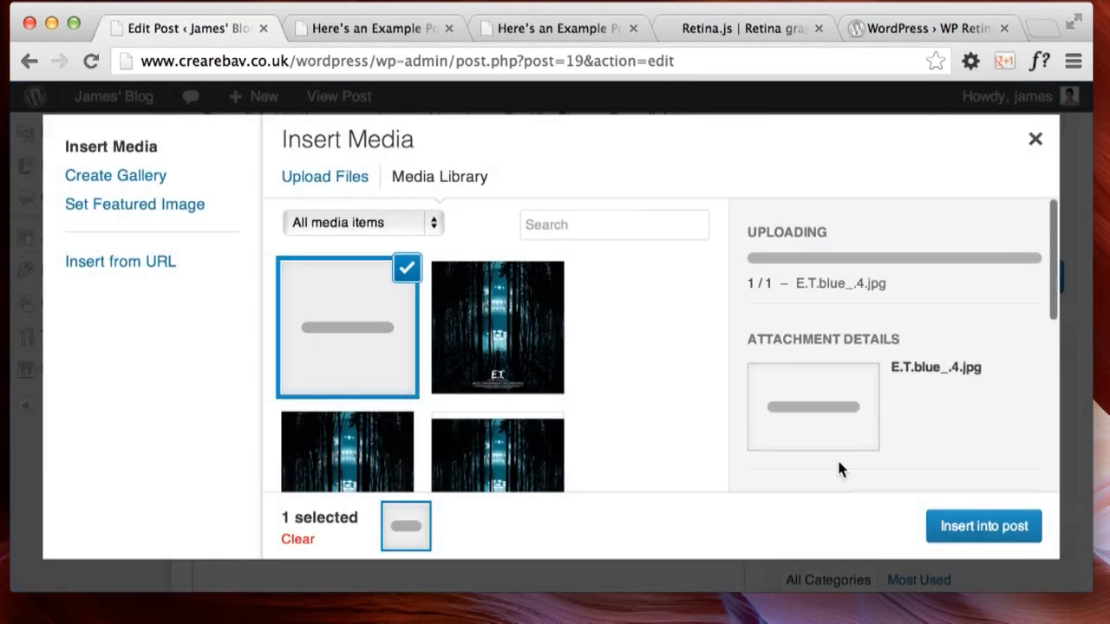
scroll(837, 469, "down", 10)
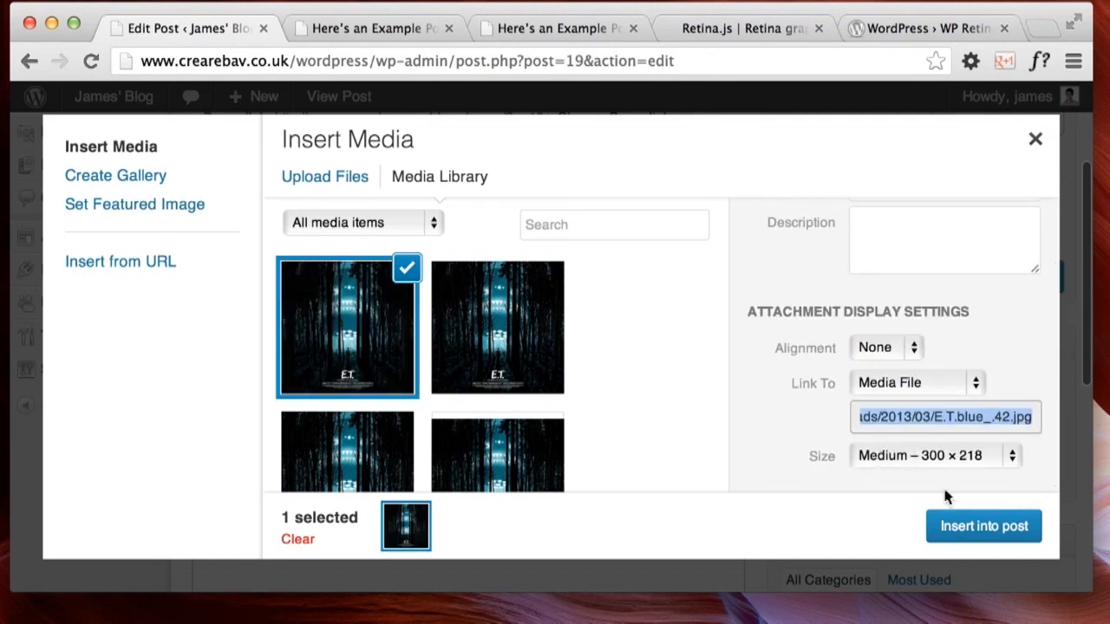
left_click(968, 523)
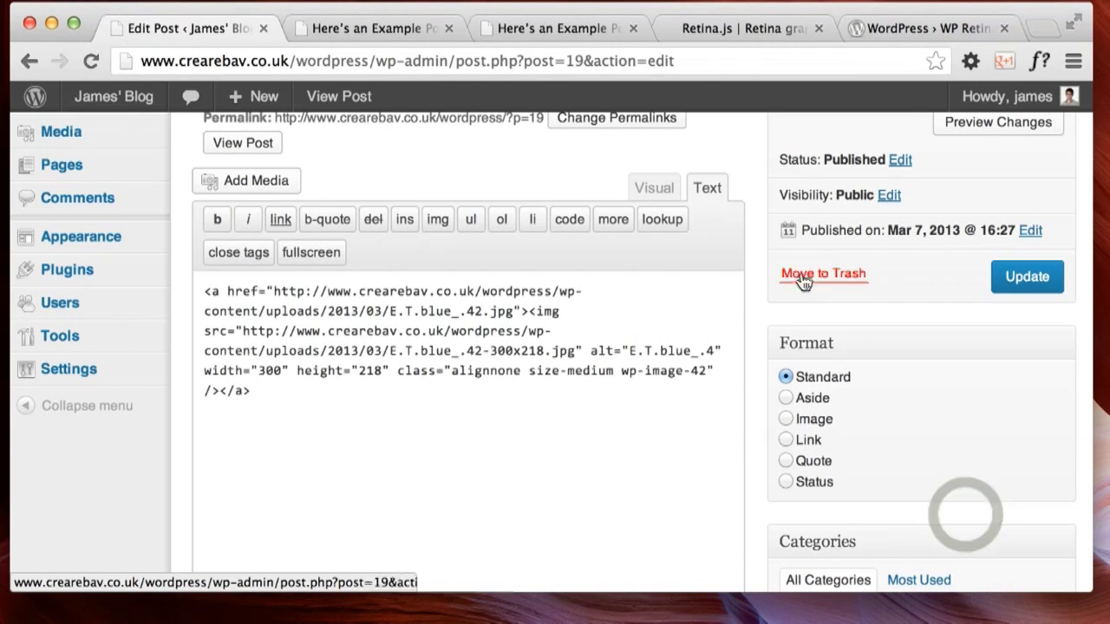
Update the example post with the newly inserted image and open its published page.
scroll(797, 276, "up", 3)
left_click(1021, 441)
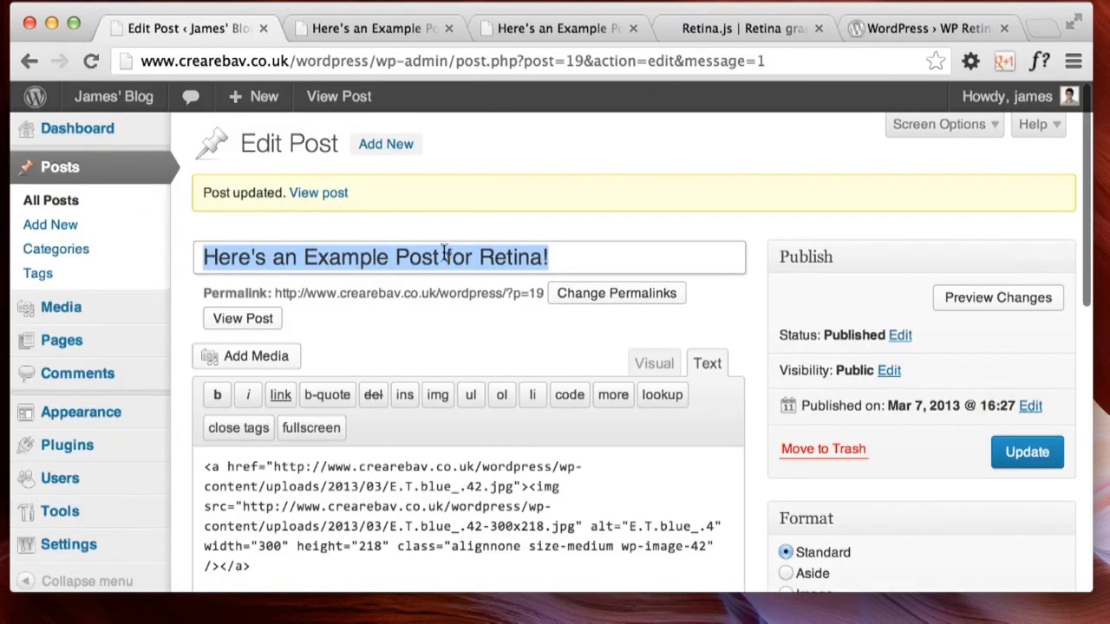
left_click(272, 321)
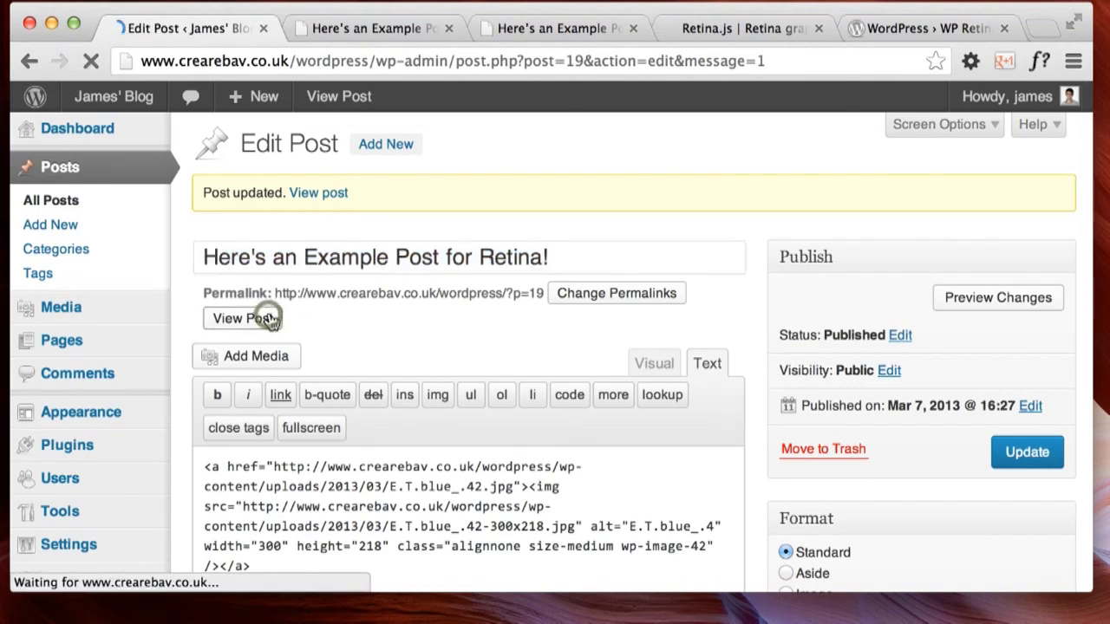
Enlarge the published post page to examine how sharply the E.T. image renders with WP Retina 2x.
scroll(471, 292, "down", 3)
scroll(473, 304, "down", 3)
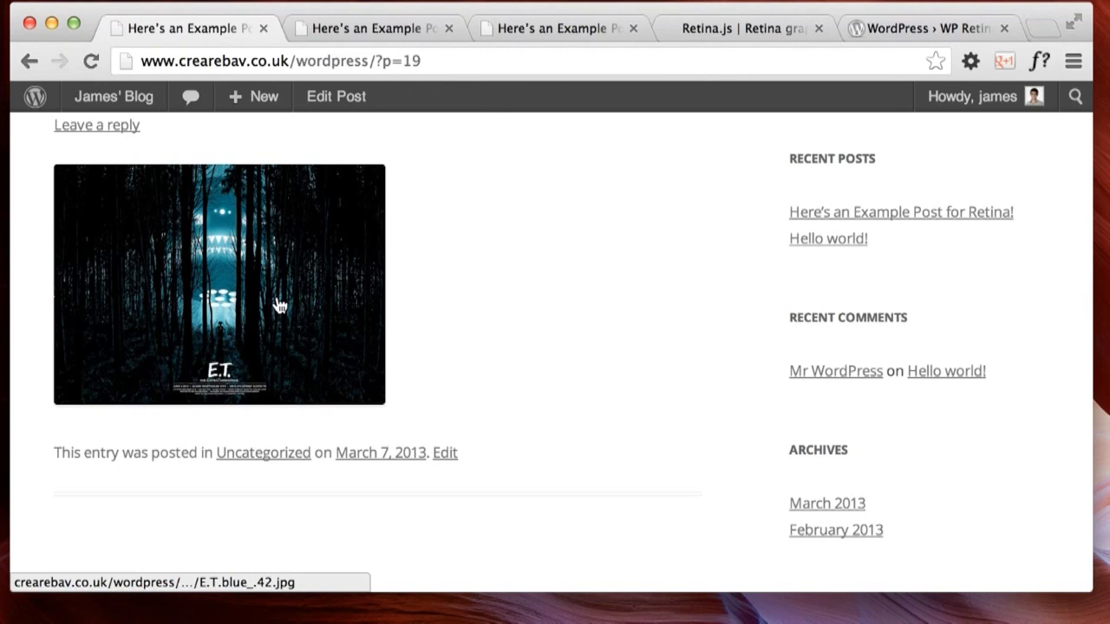
key("super+plus")
key("super+plus")
key("super+plus")
key("super+plus")
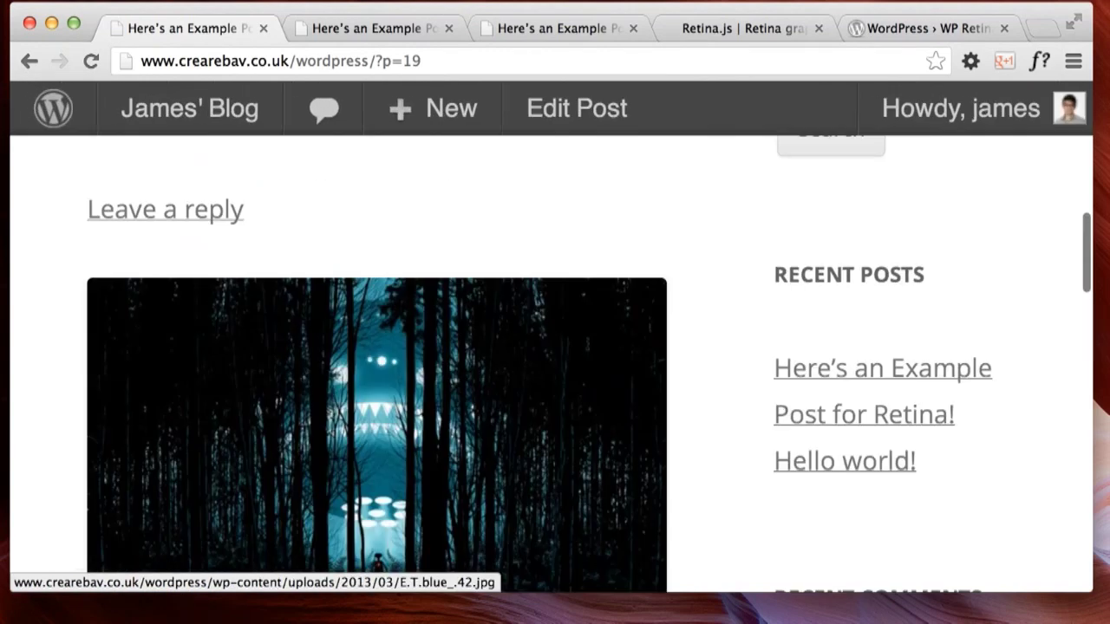
Restore the post page to its normal size and inspect the E.T. image's HTML element to check its source file.
scroll(332, 377, "down", 3)
key("super+0")
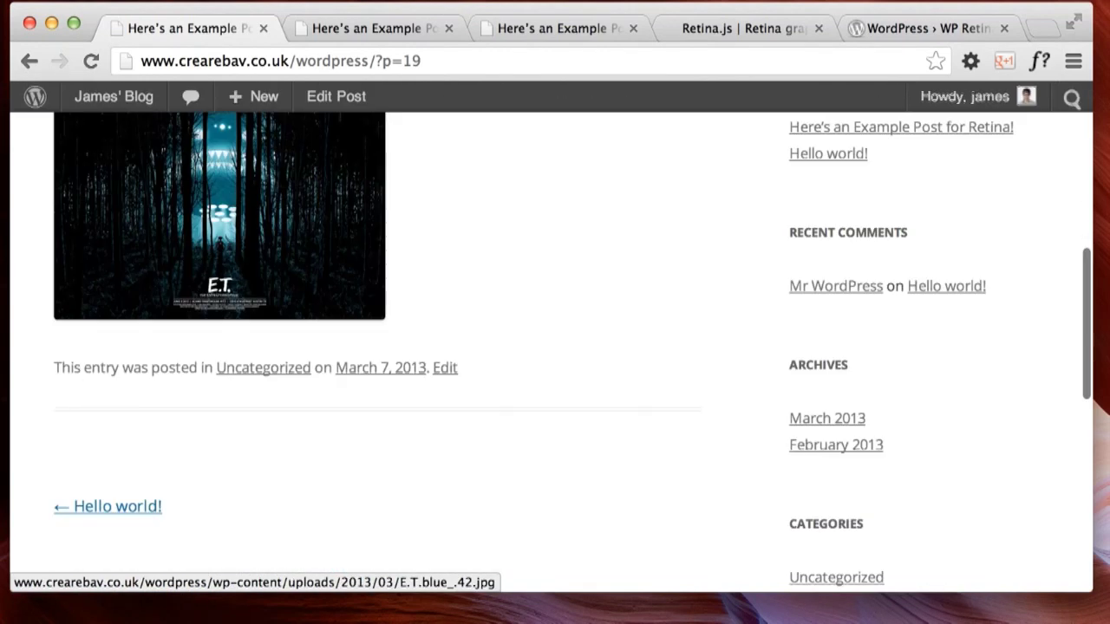
scroll(280, 278, "up", 2)
right_click(279, 274)
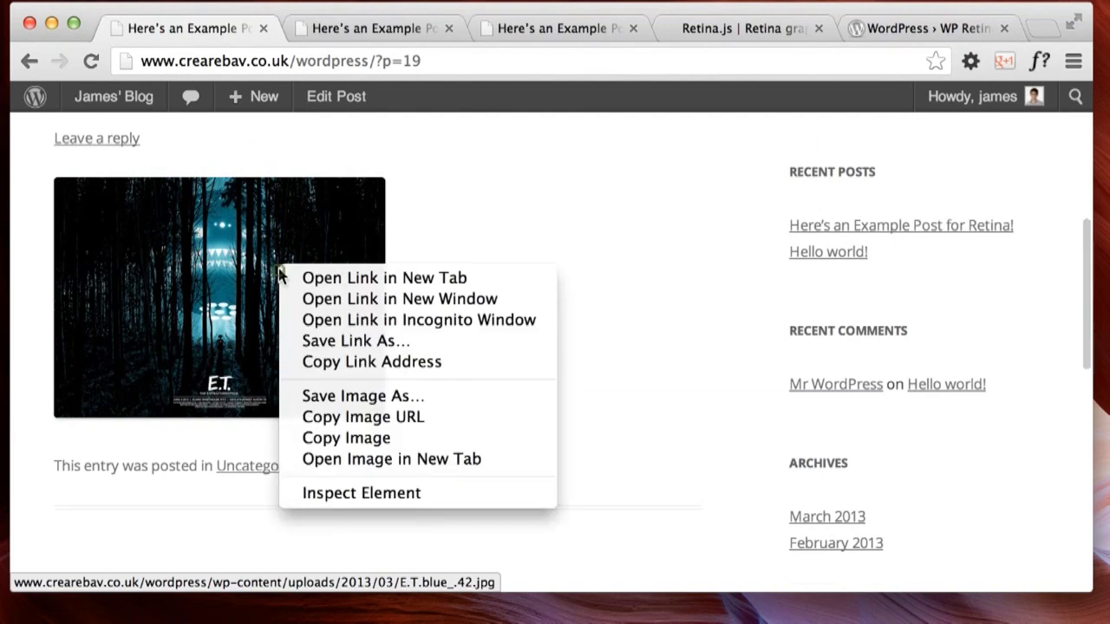
left_click(341, 494)
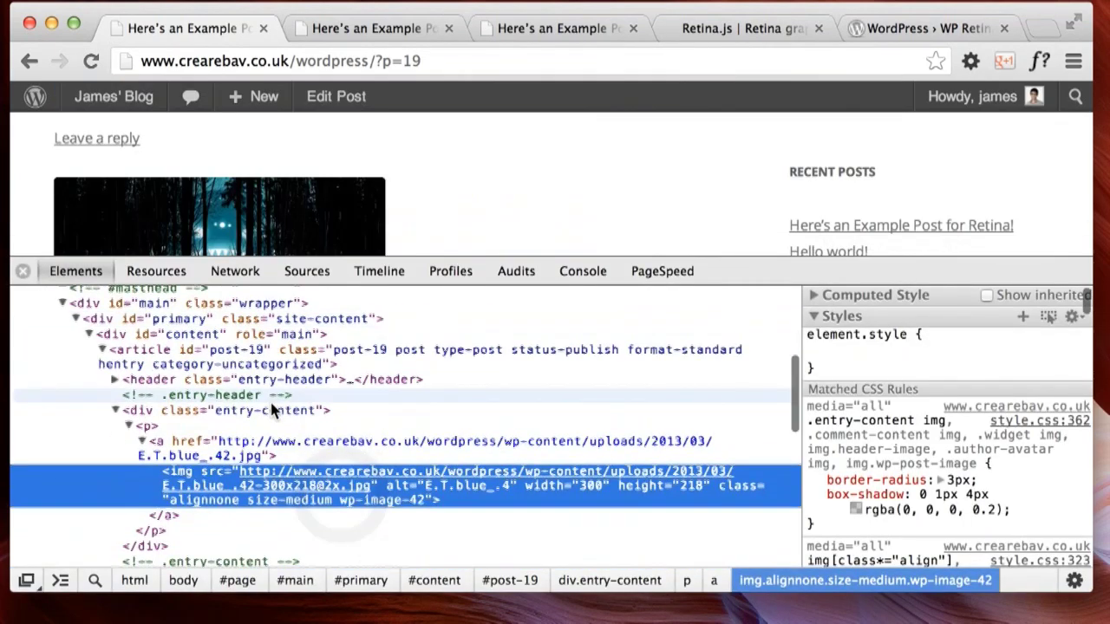
mouse_move(340, 490)
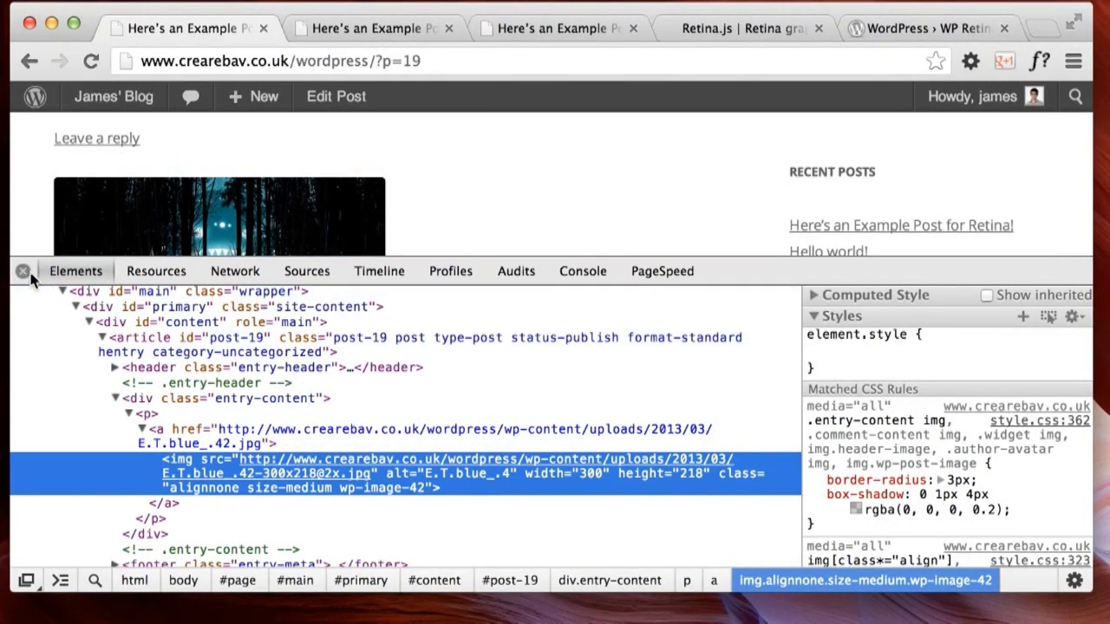
left_click(25, 272)
Go to the blog's dashboard and open the WP Retina 2x media overview to check the retina files for each image size.
mouse_move(124, 106)
left_click(121, 136)
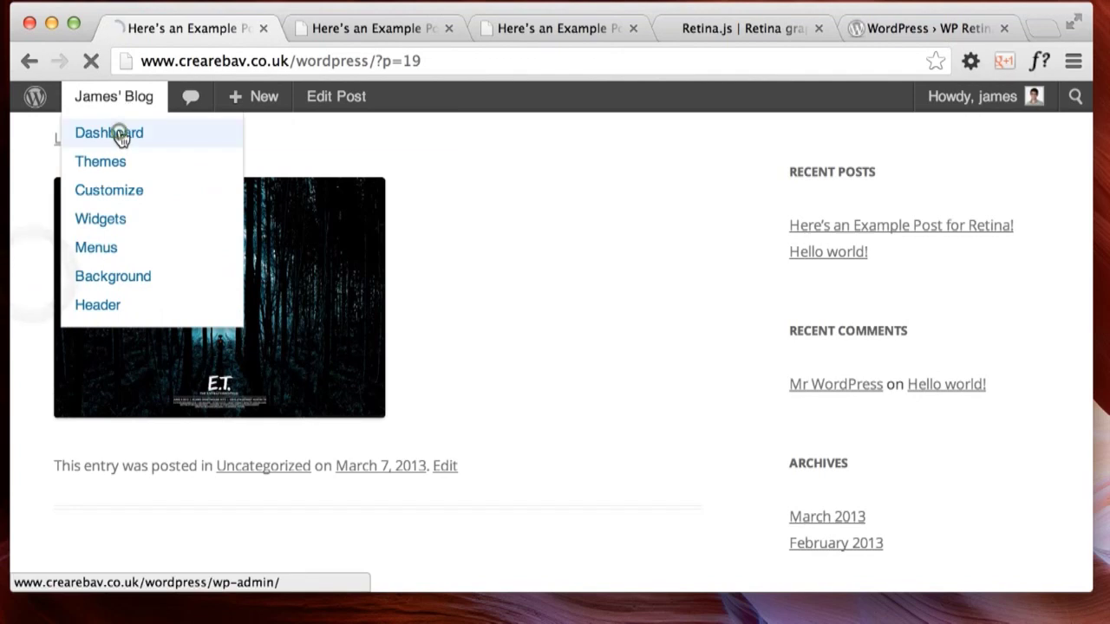
scroll(217, 325, "down", 2)
scroll(190, 303, "up", 2)
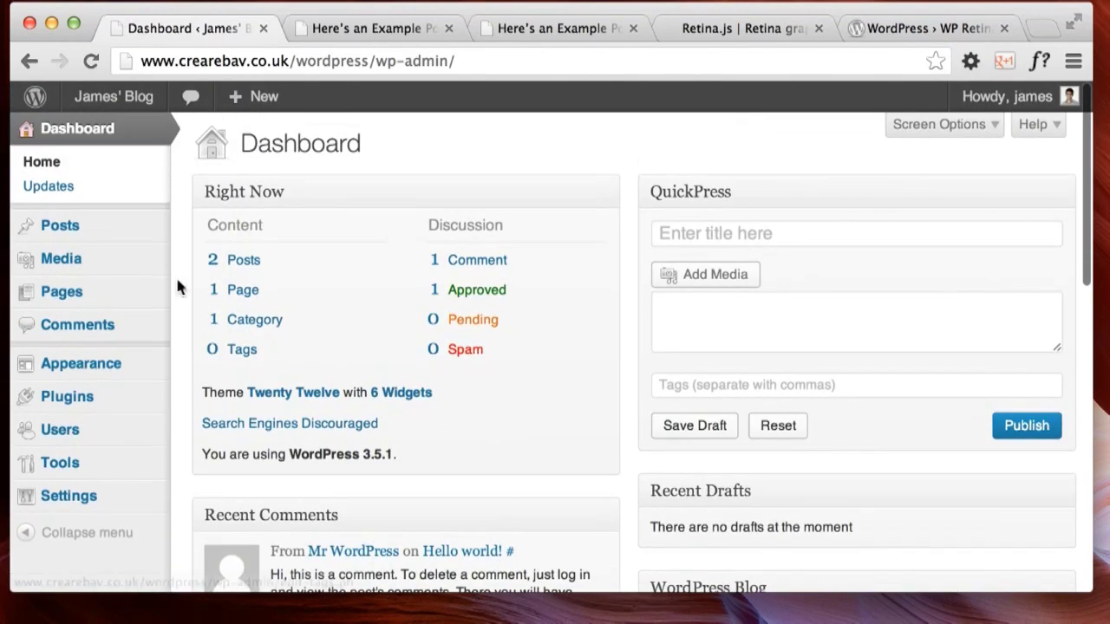
mouse_move(115, 253)
left_click(209, 307)
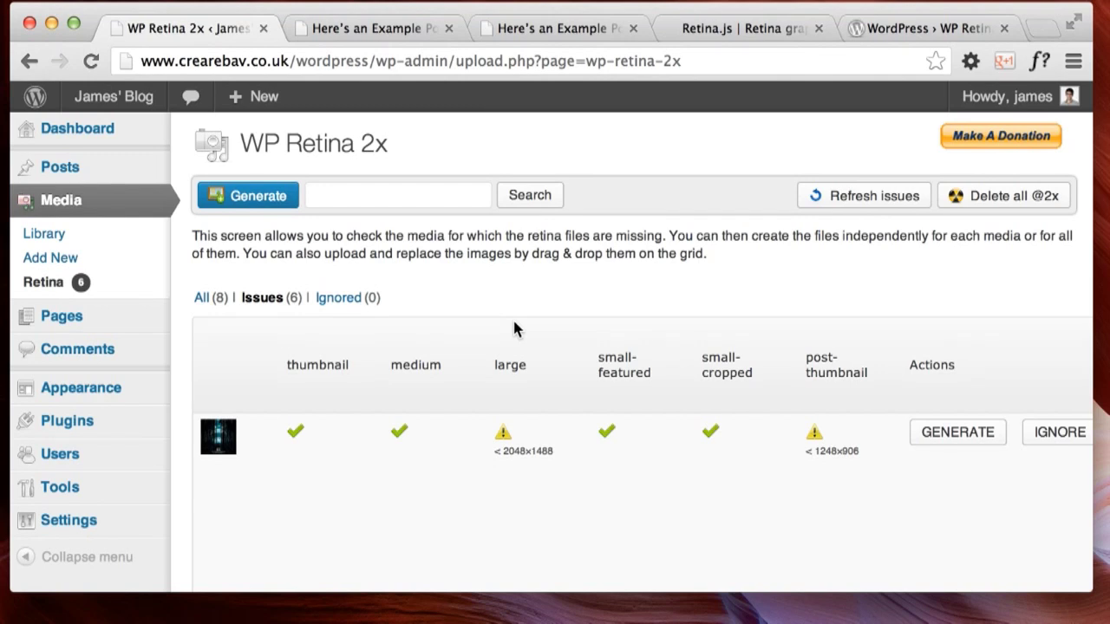
Look over the example post's preview and the WP Retina 2x plugin directory description, and return to the blog's WP Retina 2x media overview.
left_click(378, 29)
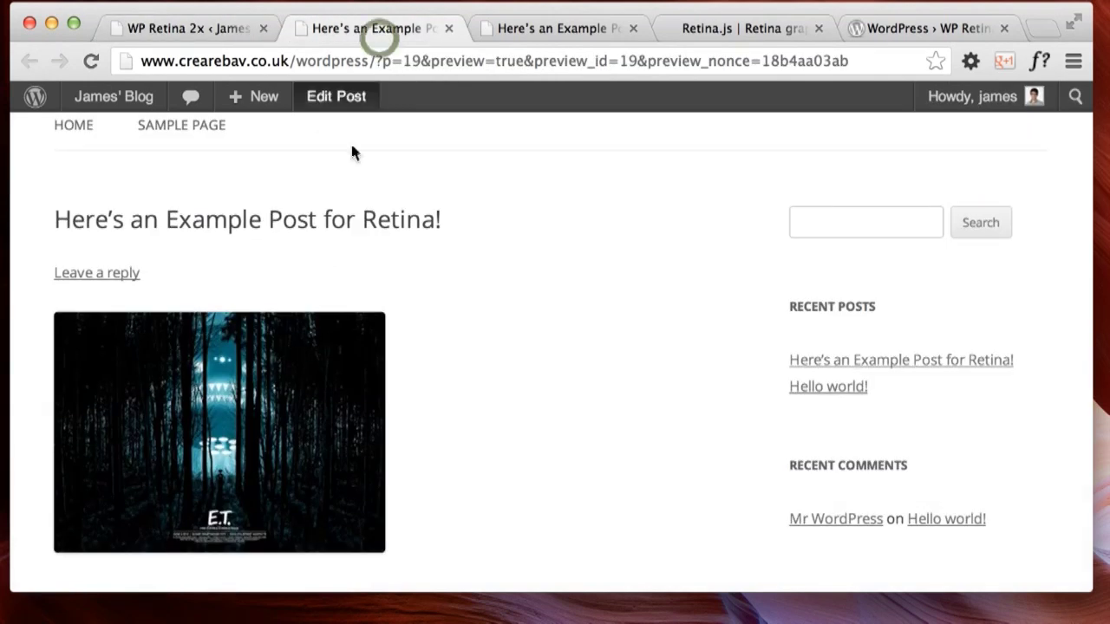
scroll(349, 156, "up", 5)
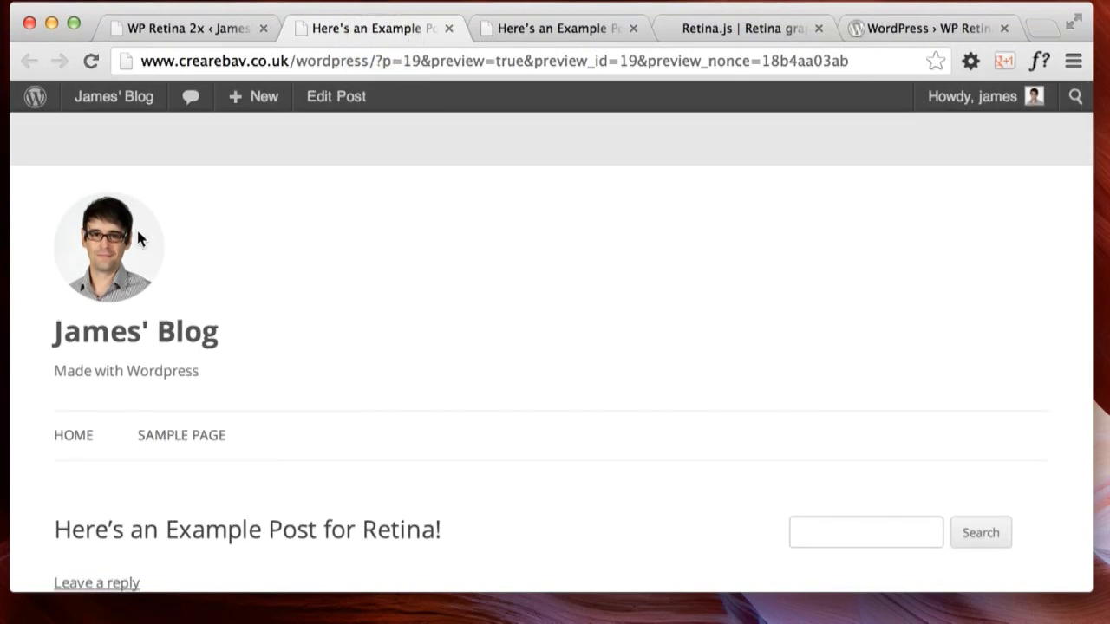
left_click(882, 33)
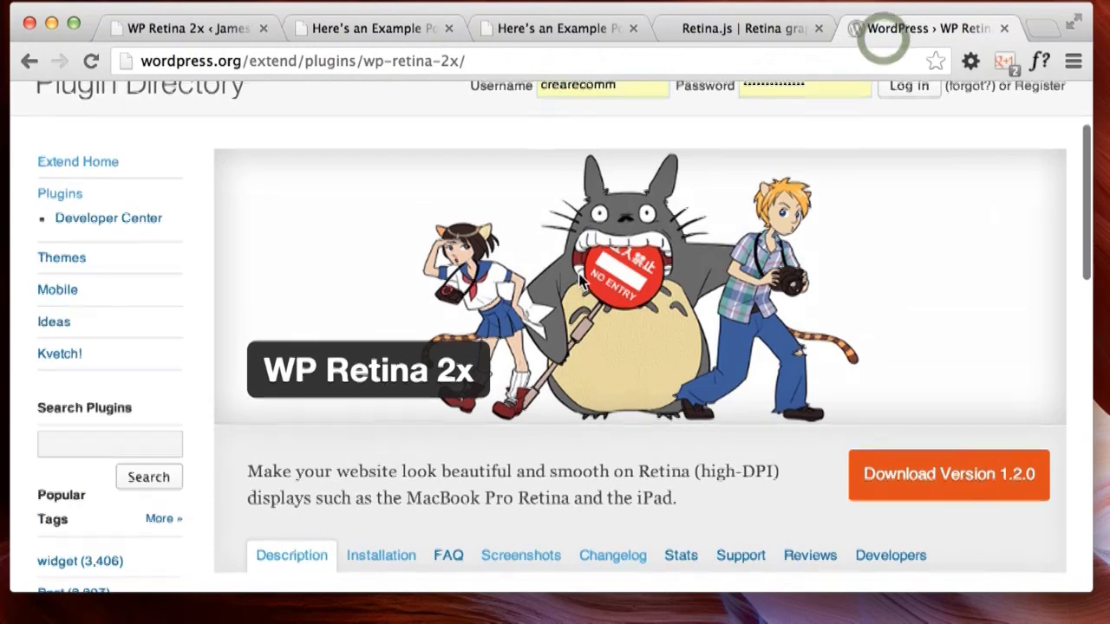
scroll(579, 279, "down", 5)
scroll(579, 279, "up", 2)
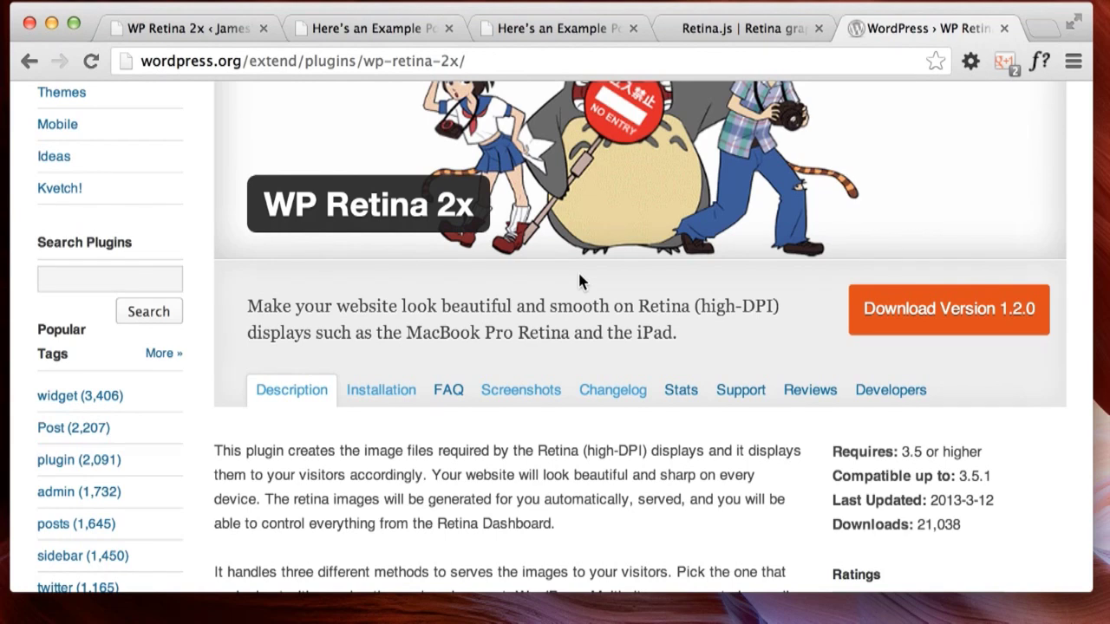
left_click(208, 31)
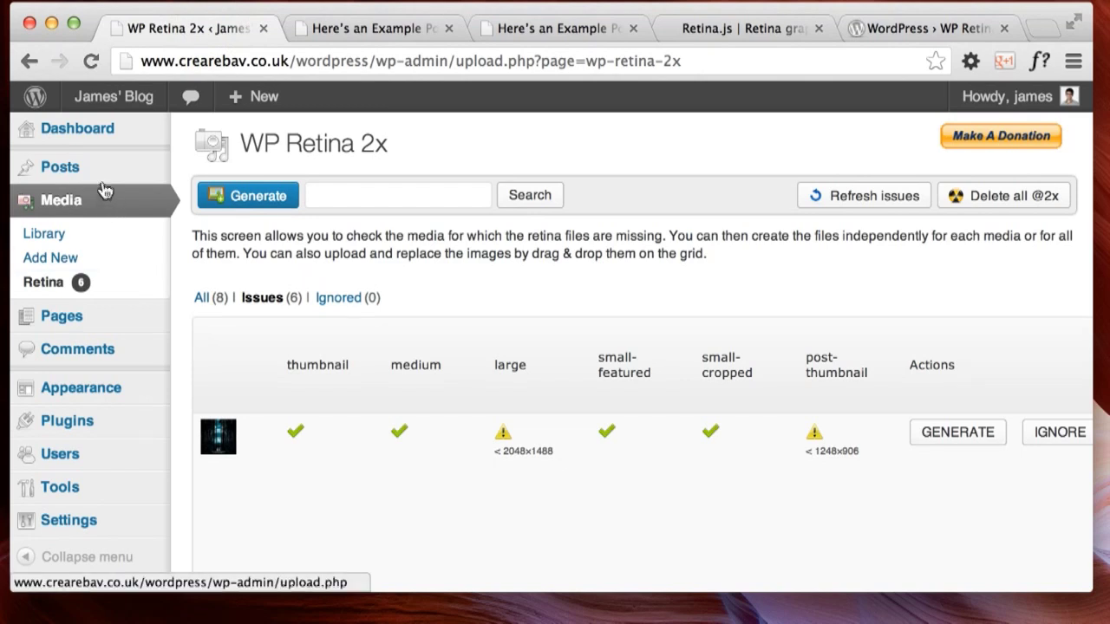
mouse_move(101, 184)
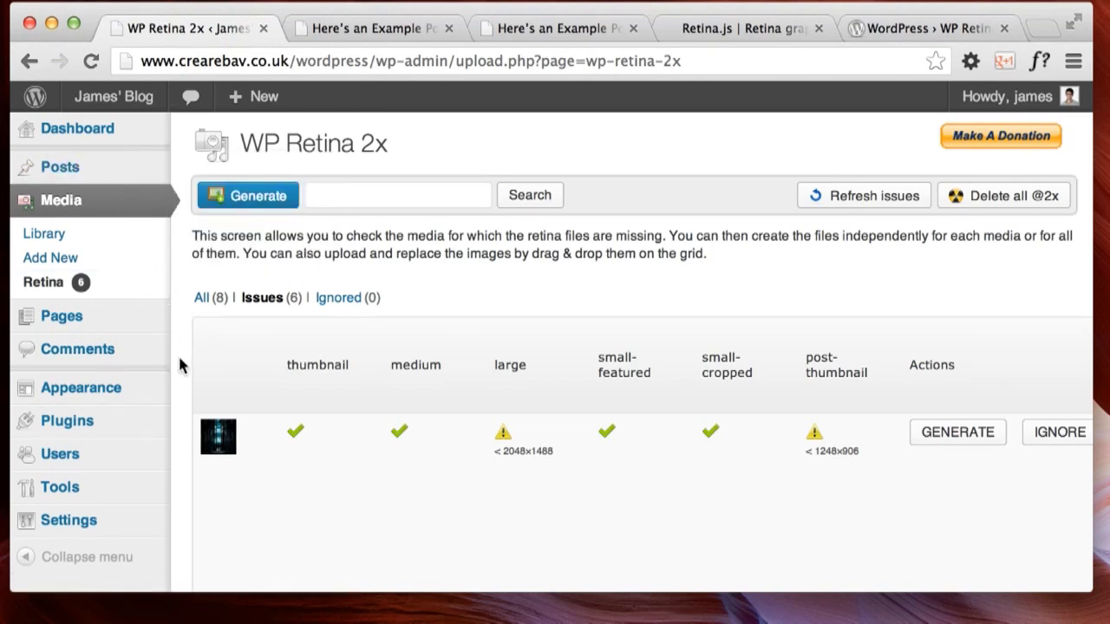